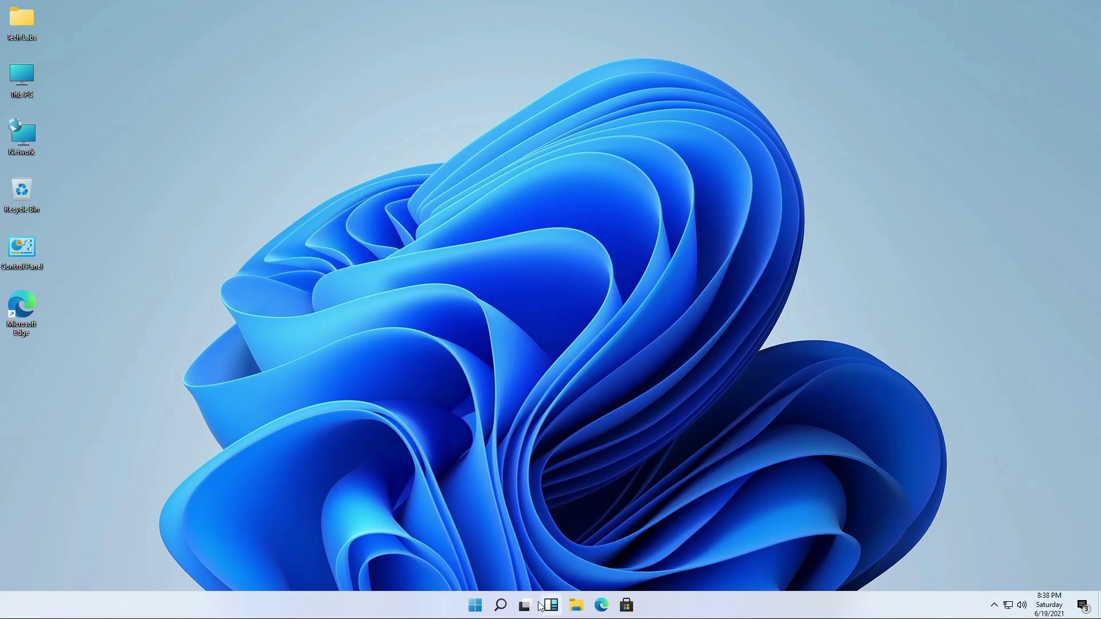
- View the virtual desktops overview, return to Desktop 1, and look at the Windows Dashboard widgets pane
click(524, 605)
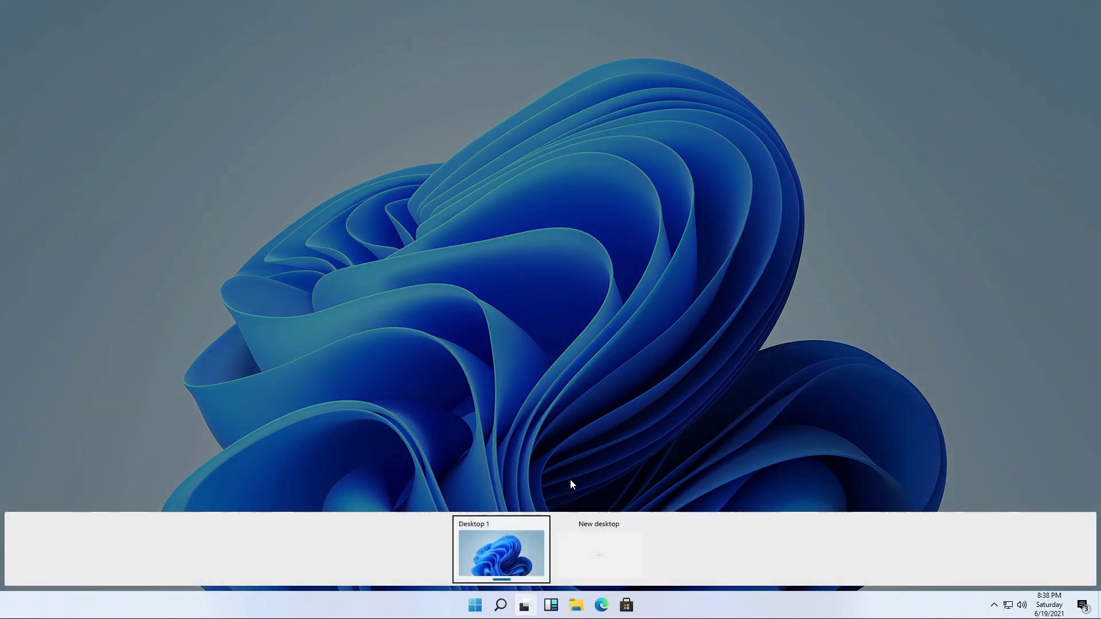
click(511, 534)
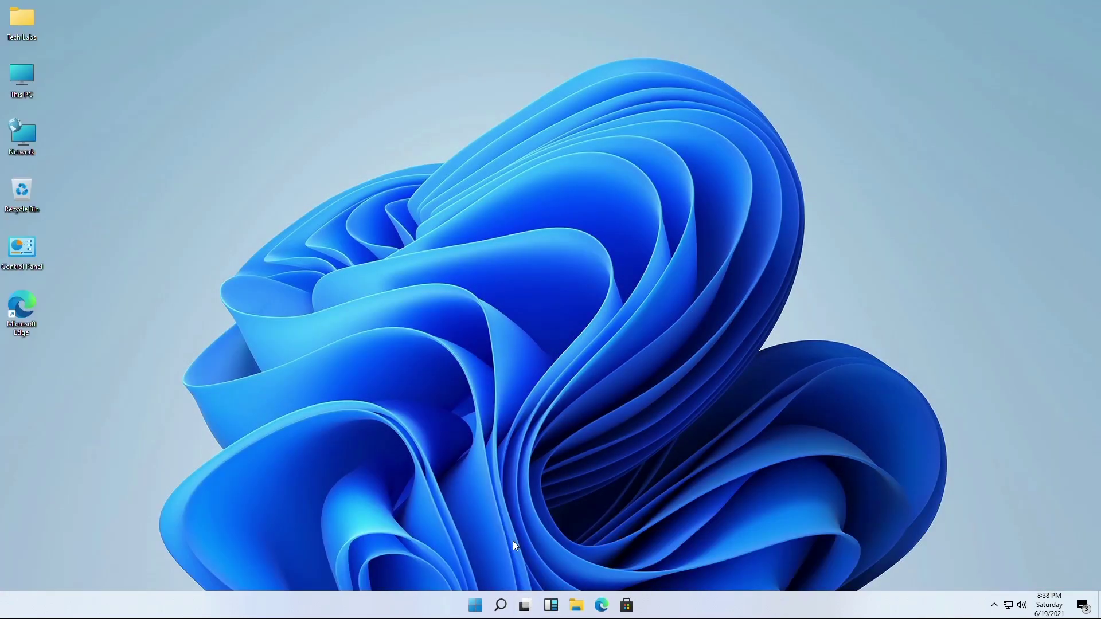
click(552, 606)
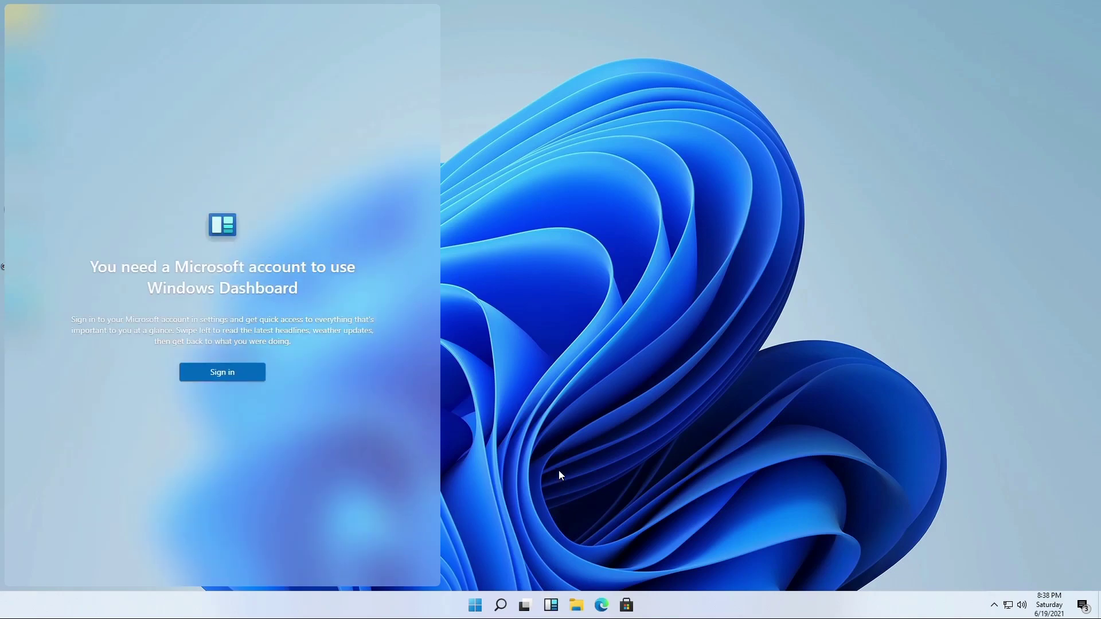
click(559, 470)
- Open File Explorer to look at the Quick access folders, and close the window
click(573, 607)
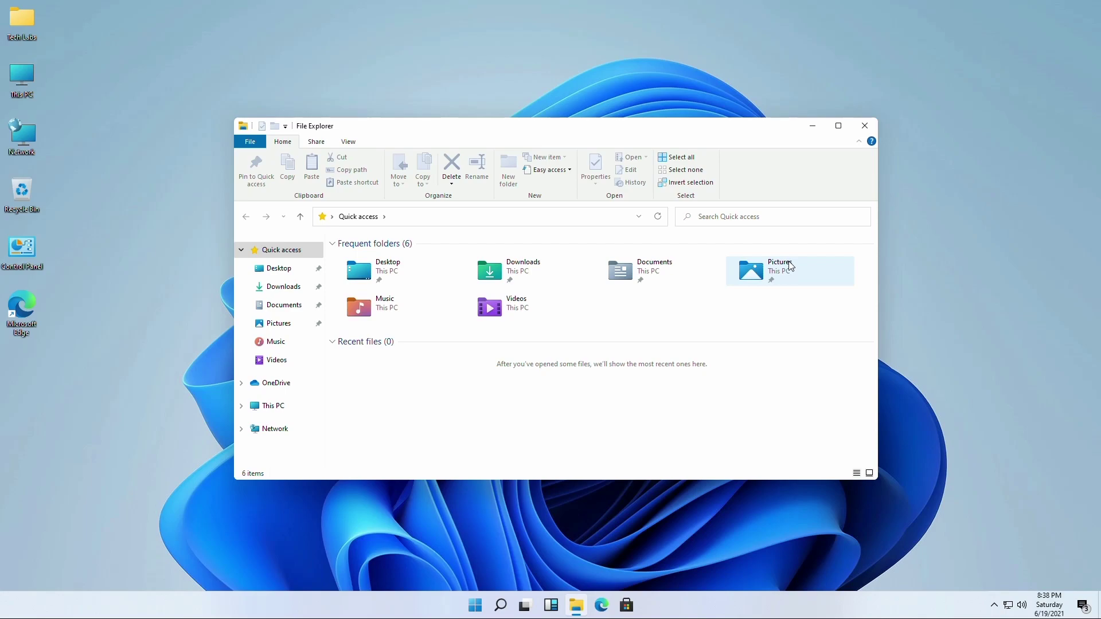
click(866, 126)
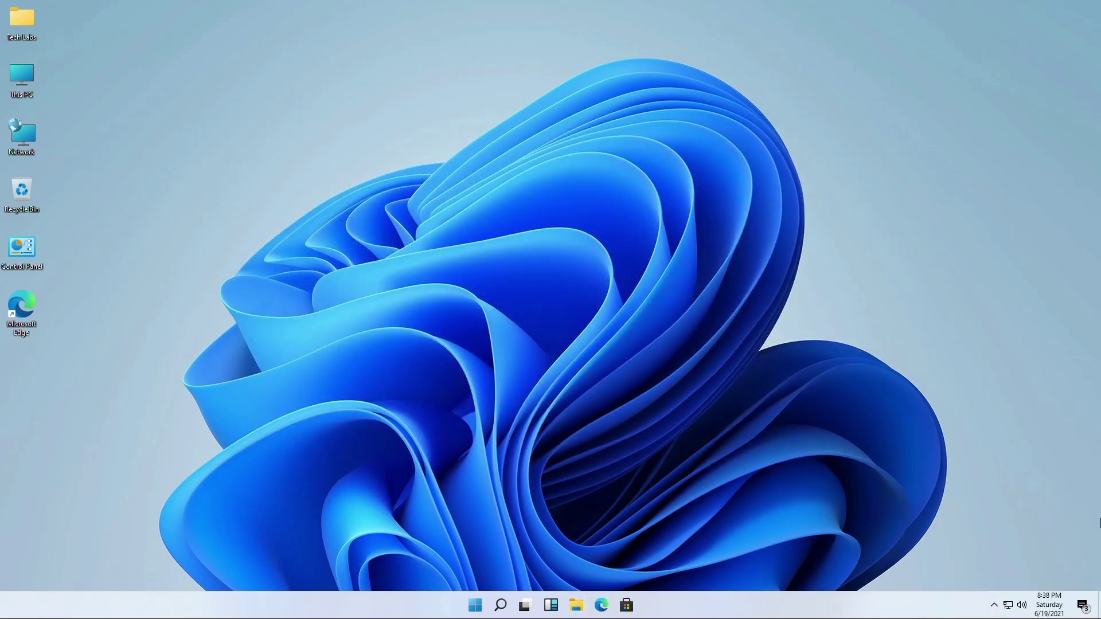
- Clear all notifications in the action center and expand its quick actions
click(1081, 606)
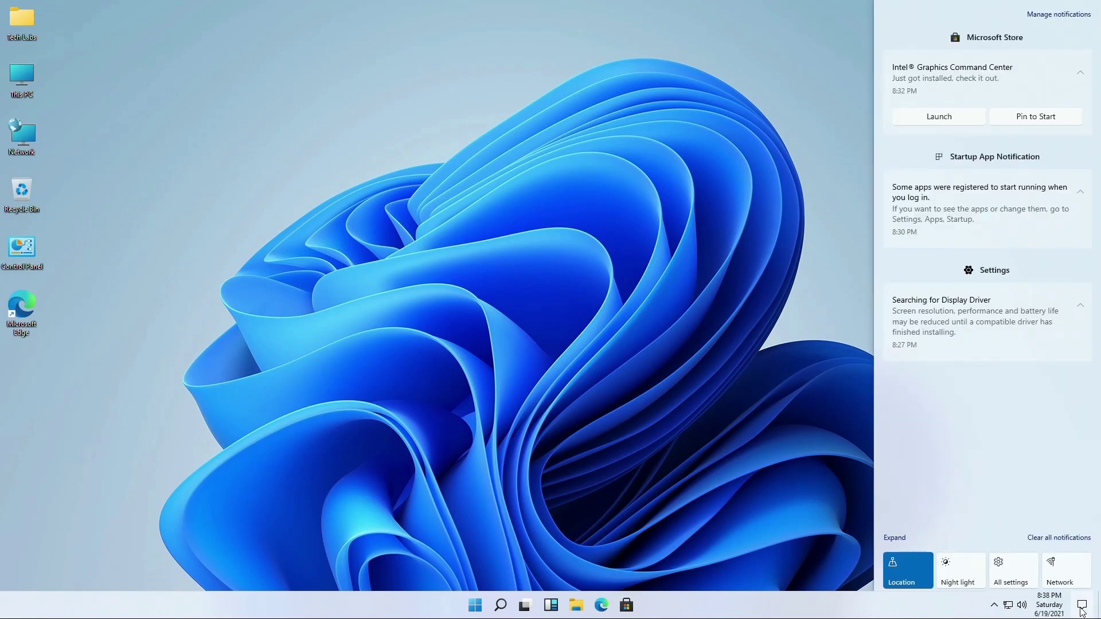
click(1063, 539)
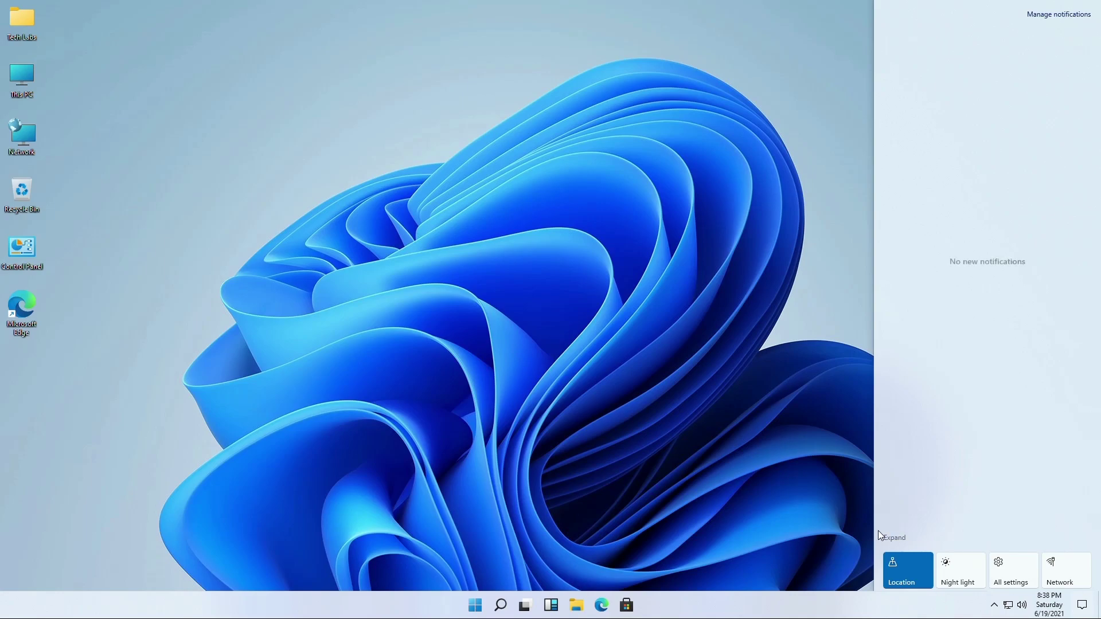
click(892, 537)
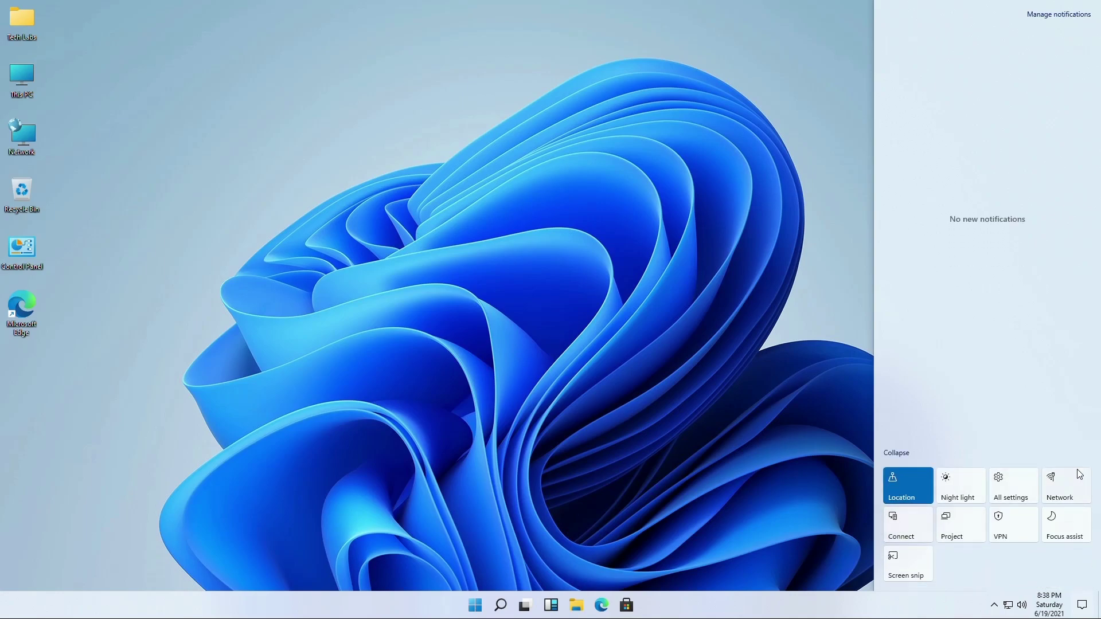
click(824, 490)
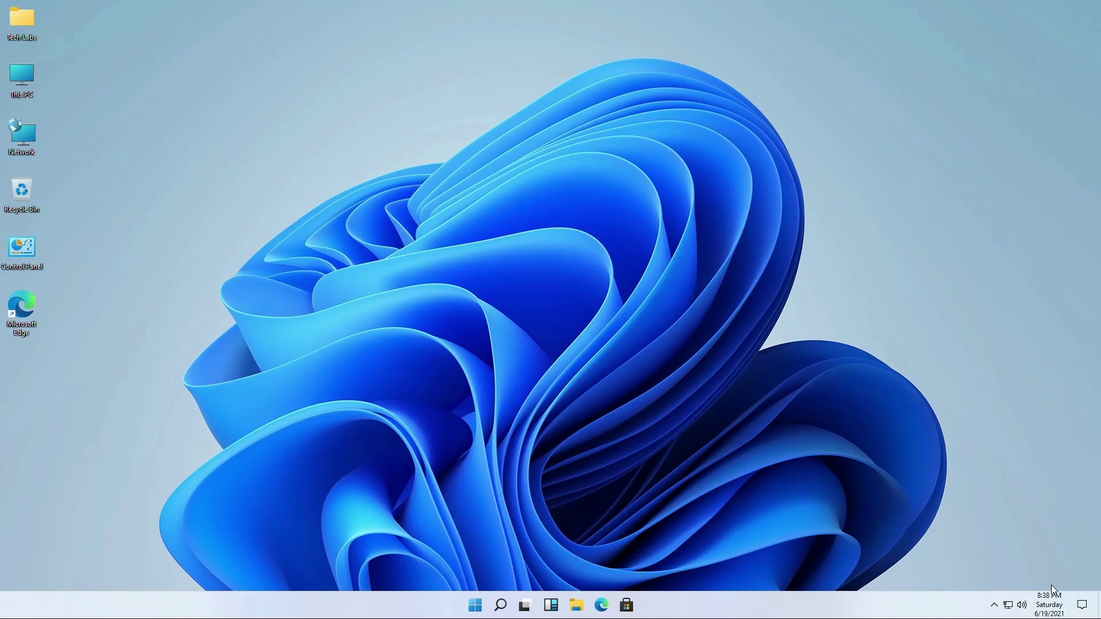
- Show the clock and calendar flyout, hide its agenda setup, and dismiss the flyout
click(1058, 606)
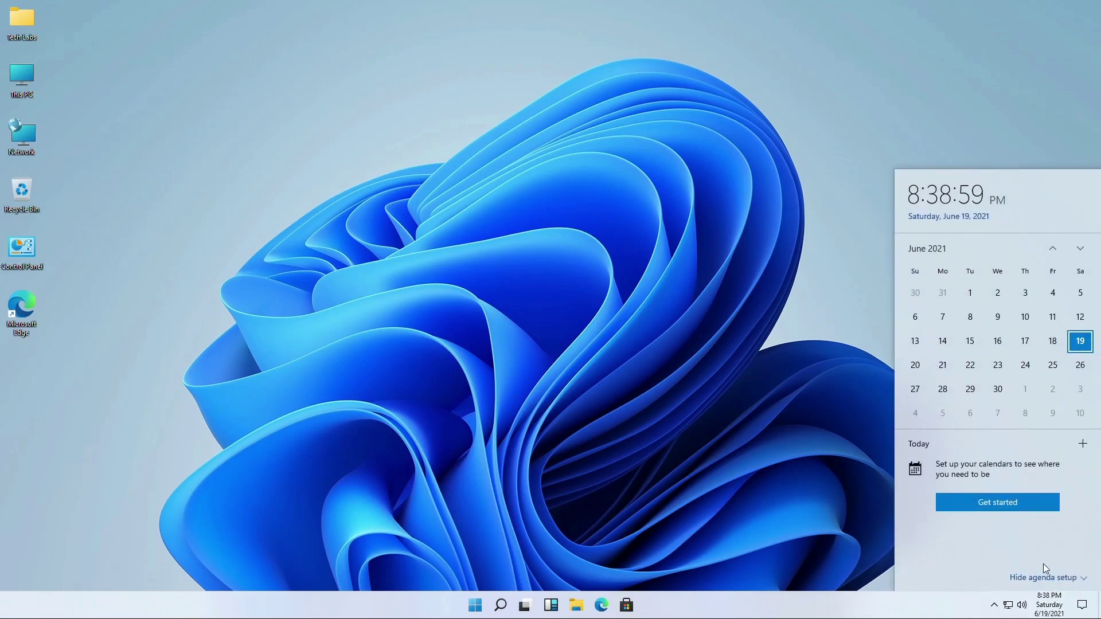
click(1049, 578)
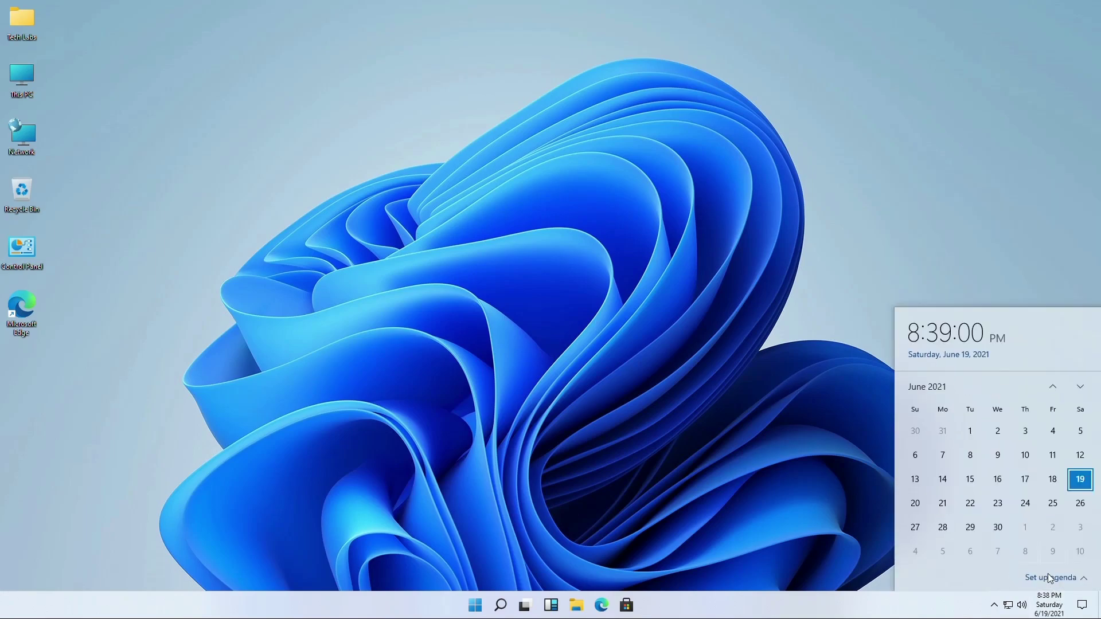
click(848, 513)
- View the volume control and its list of available playback devices, leaving the selected device as it is
click(1022, 605)
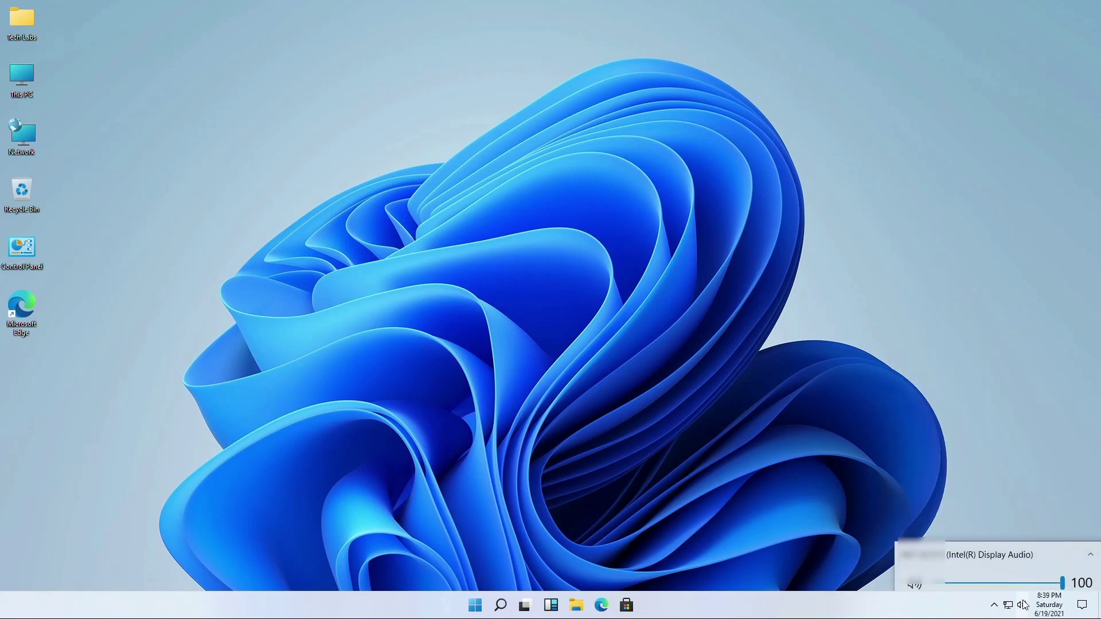
click(1089, 555)
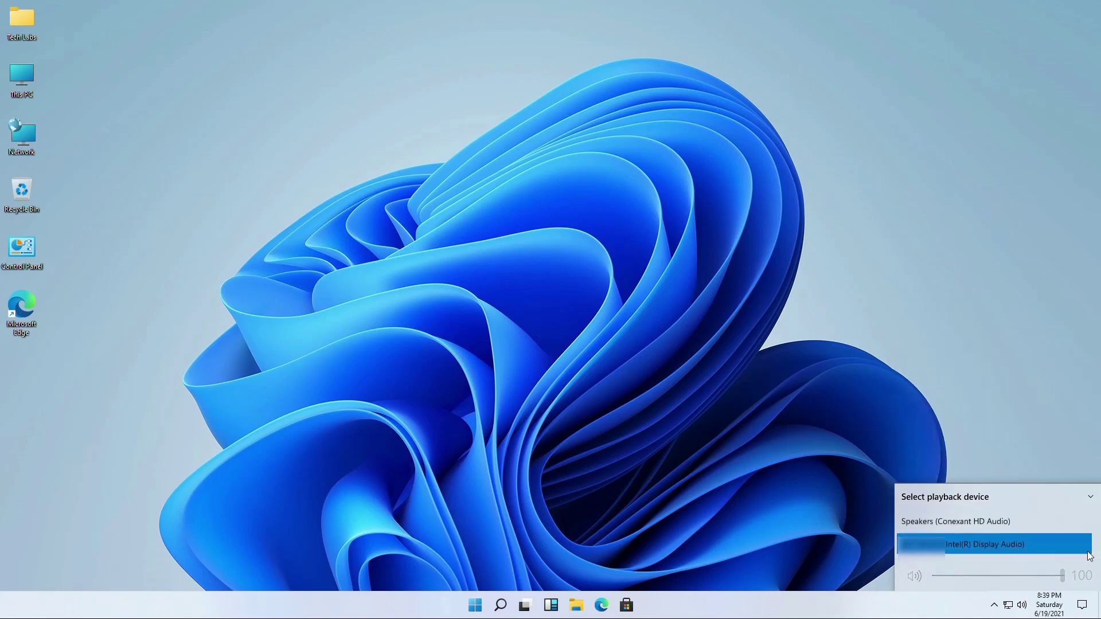
click(937, 439)
- Check the network connection flyout and the hidden system tray icons
click(1008, 605)
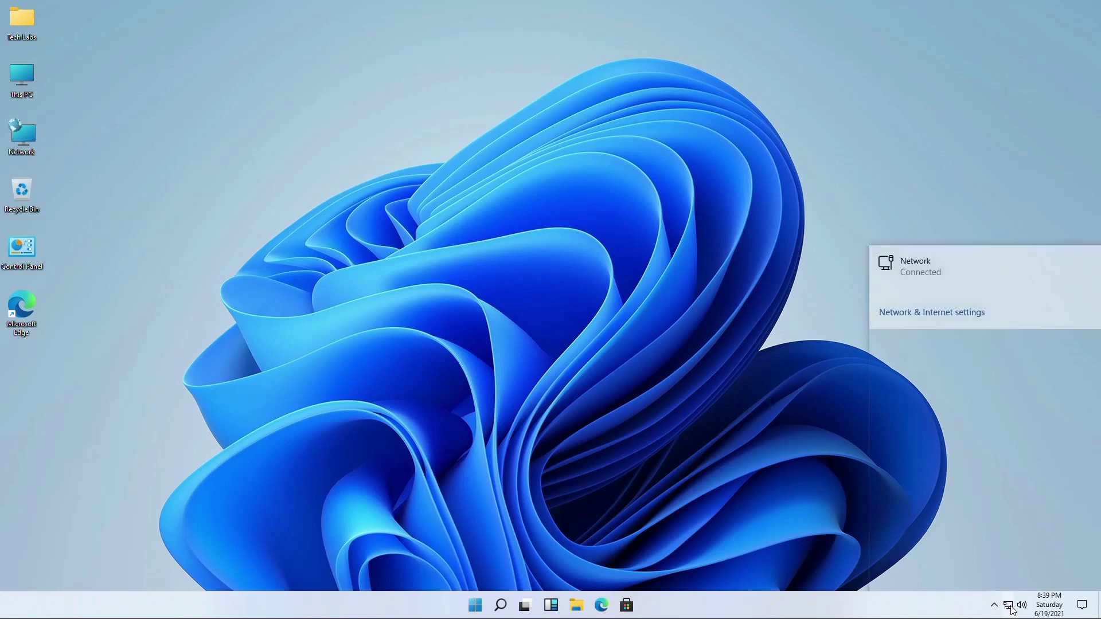
click(899, 453)
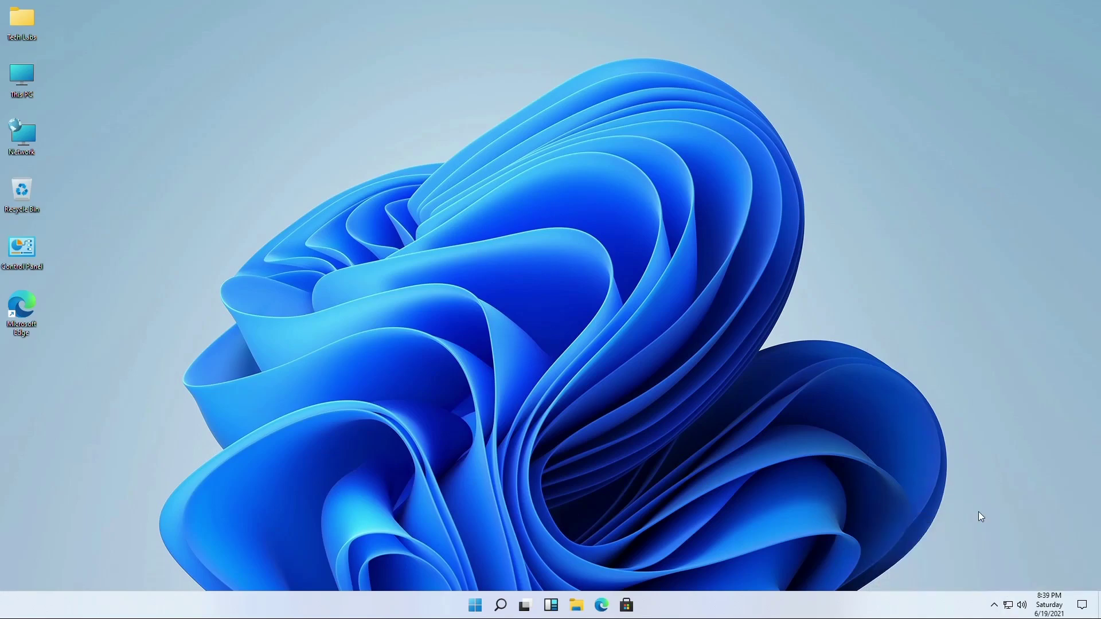
click(993, 605)
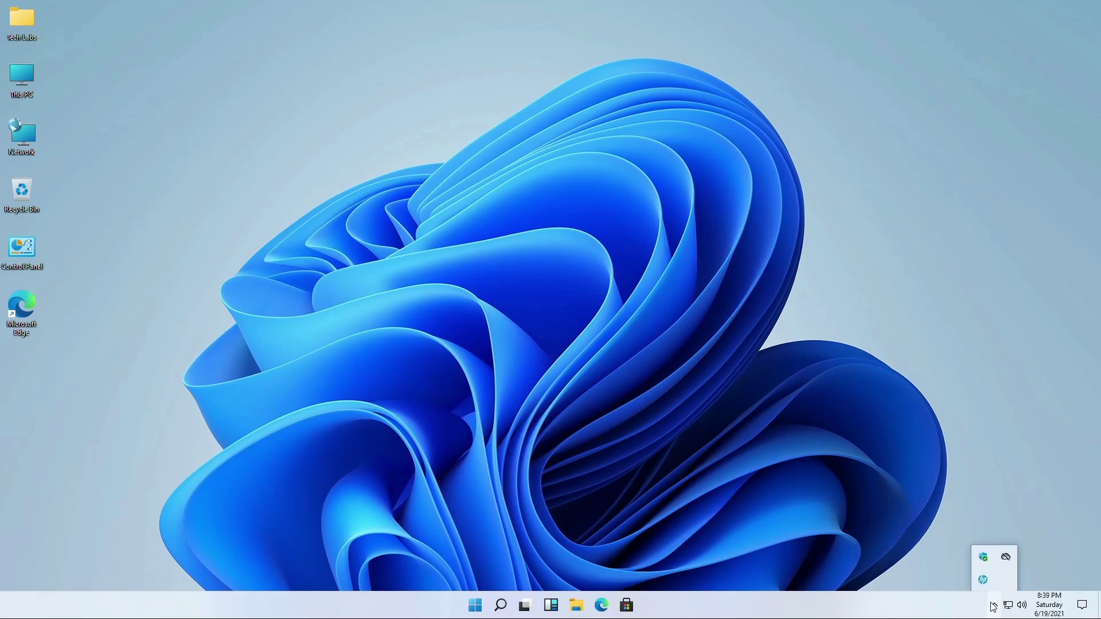
click(915, 487)
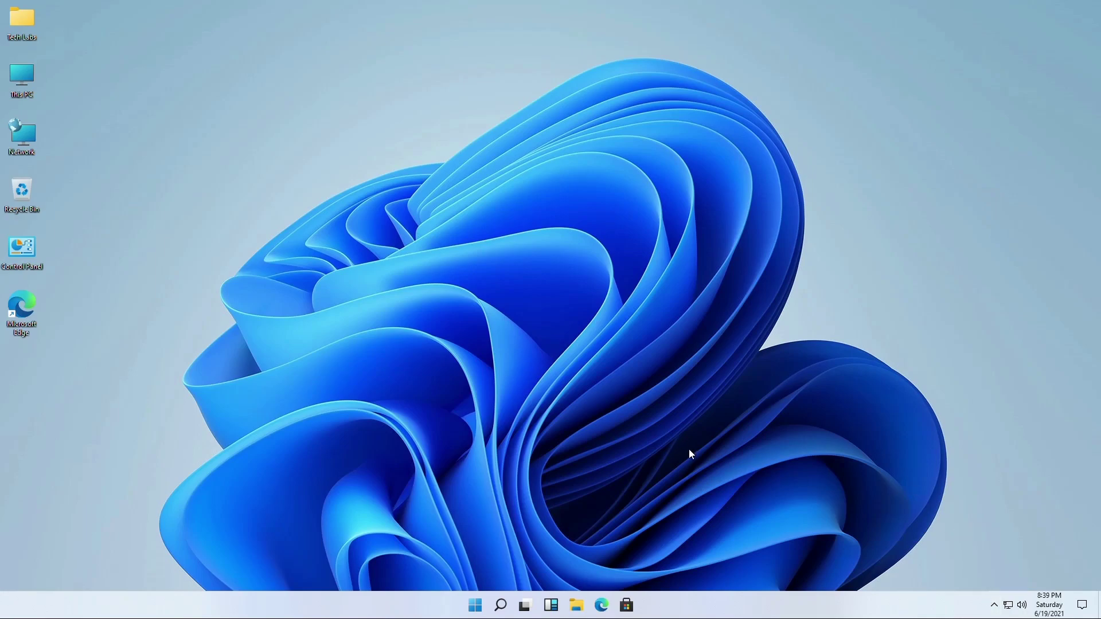
- Open Local Disk (C:) from This PC, display its folders as large icons, and close the window
double_click(7, 76)
click(384, 338)
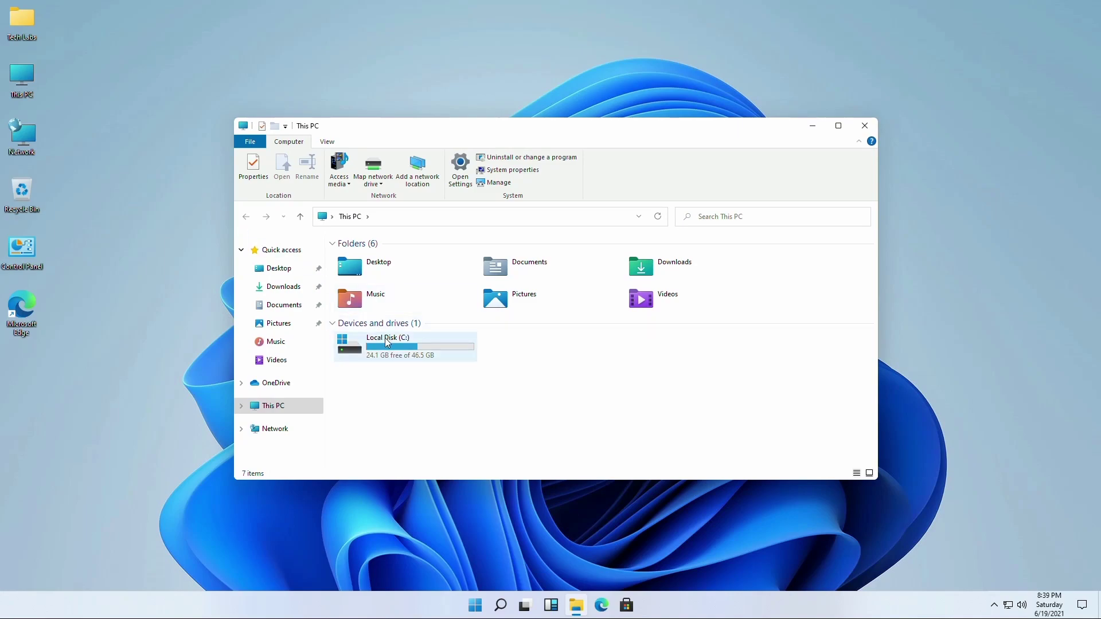
double_click(384, 338)
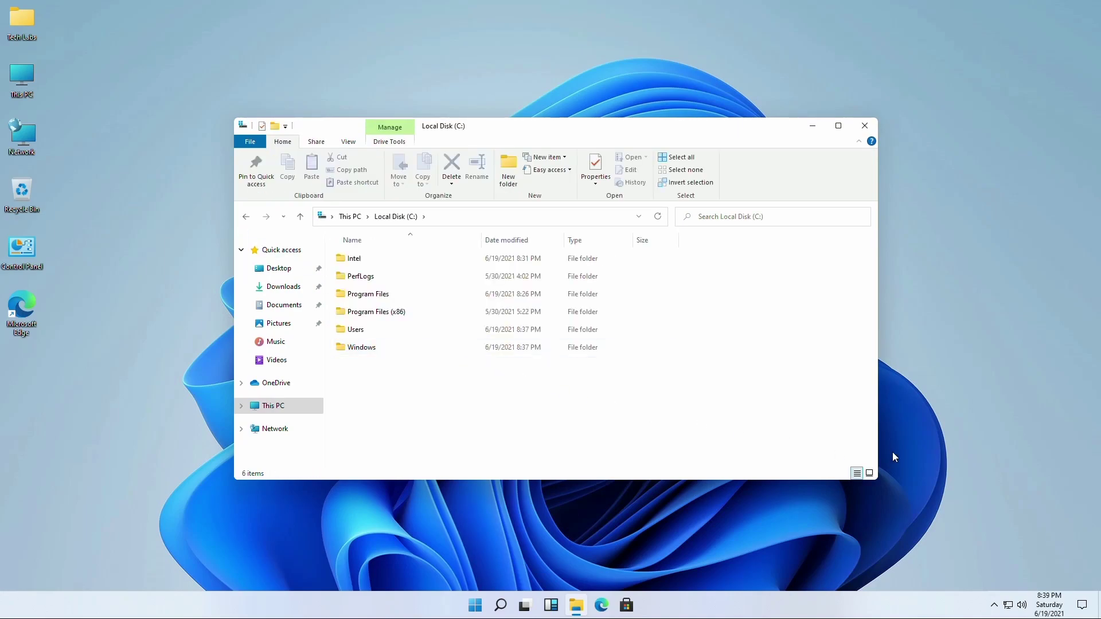
click(869, 473)
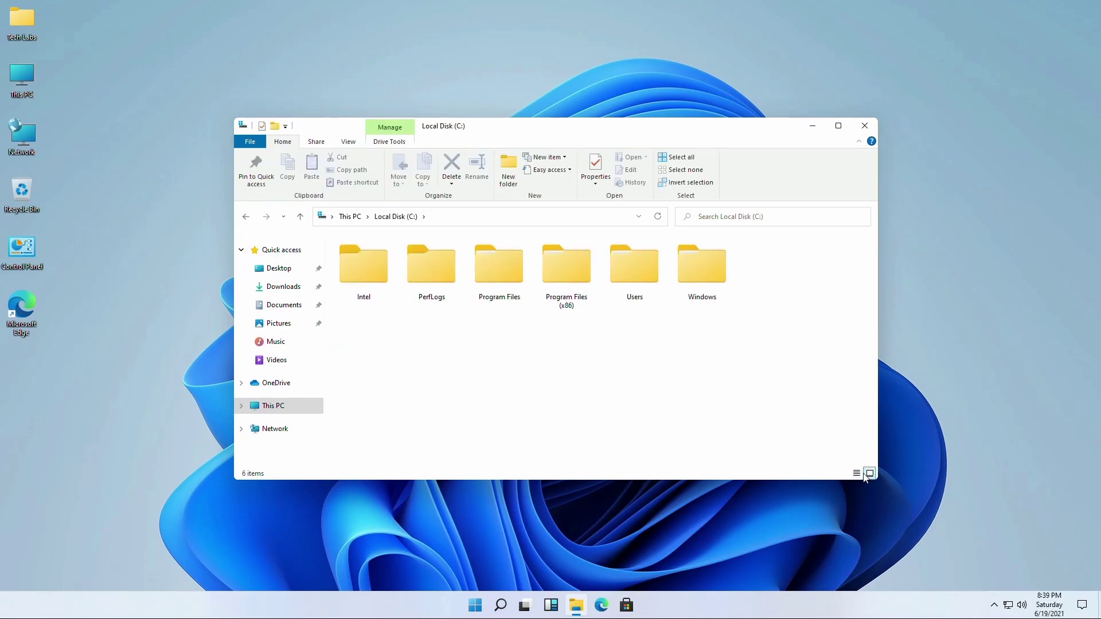
click(865, 125)
- Refresh the desktop
right_click(439, 210)
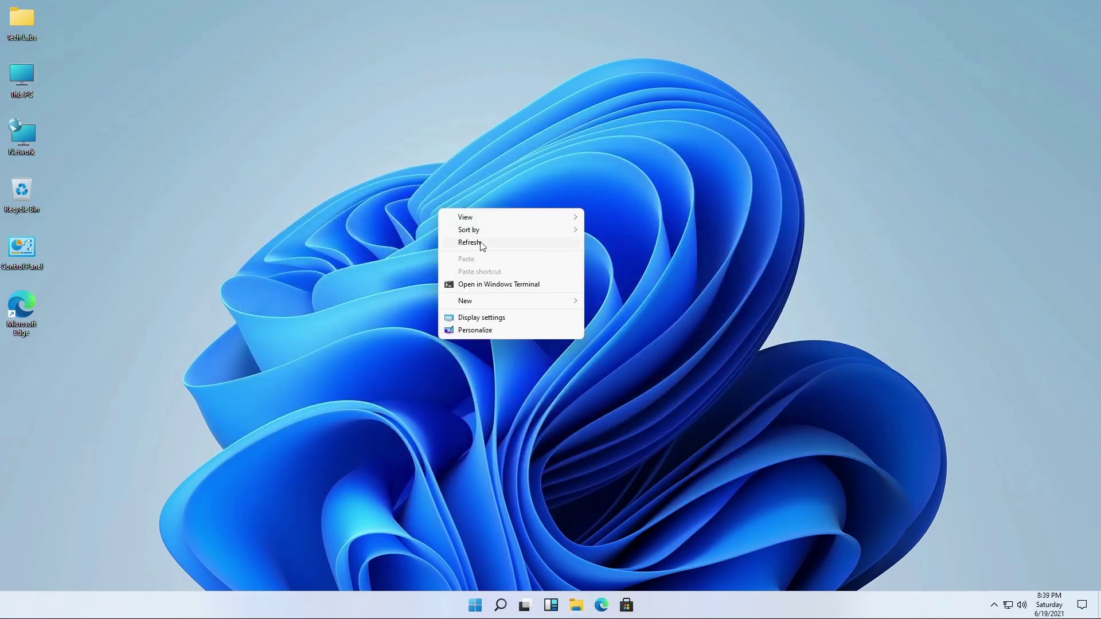
click(480, 245)
- Open Settings and examine the System pages from Display and Sound through Power & sleep and Storage
click(479, 609)
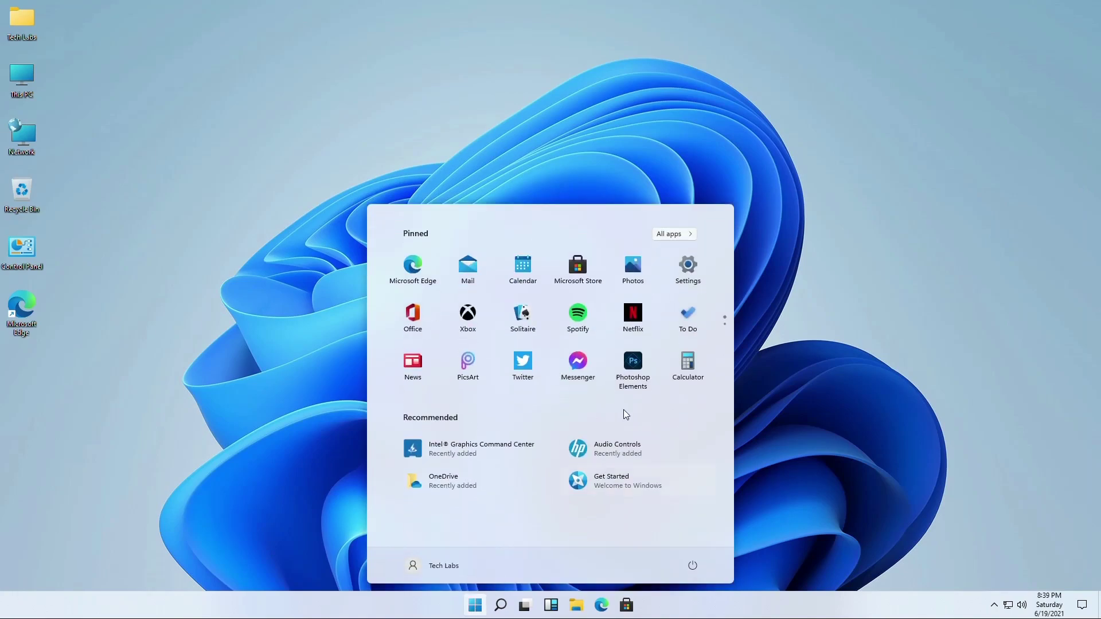
click(686, 266)
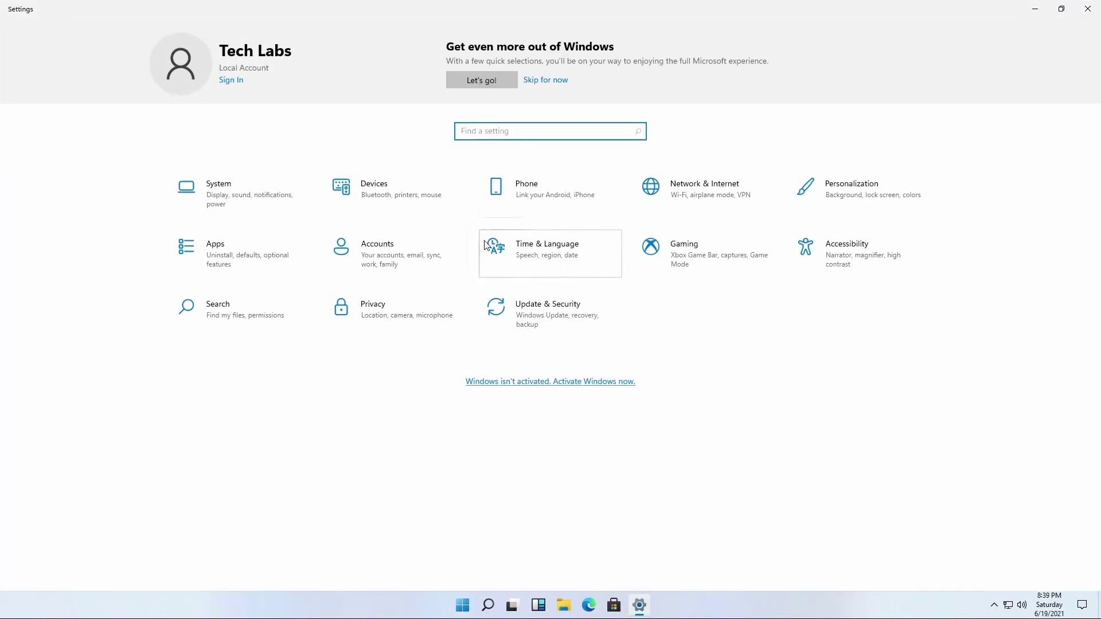
click(248, 189)
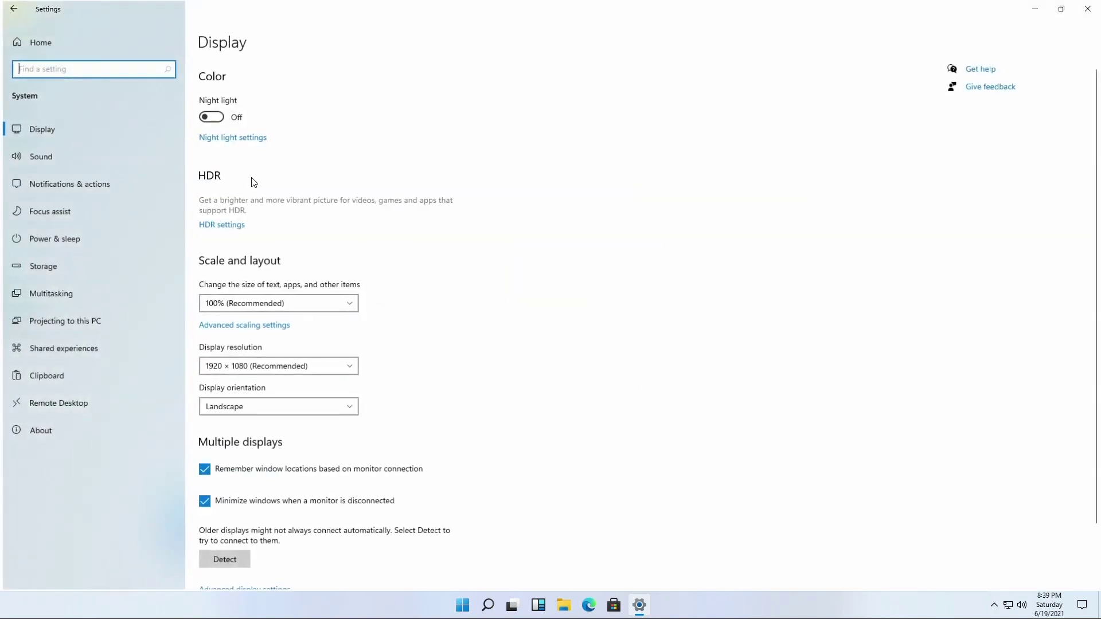
click(96, 153)
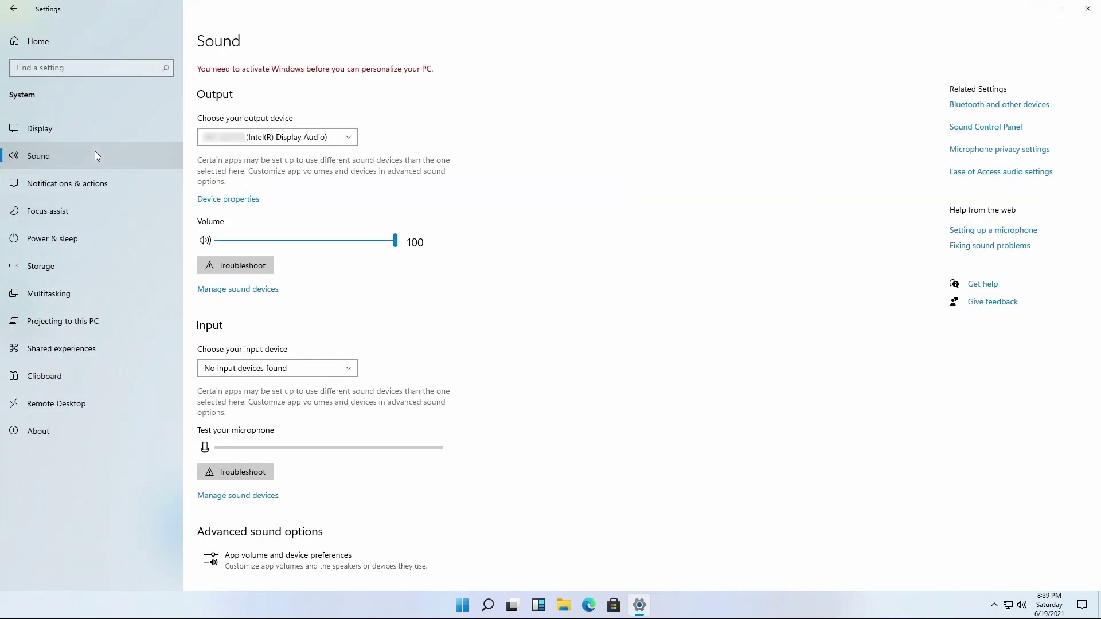
click(89, 186)
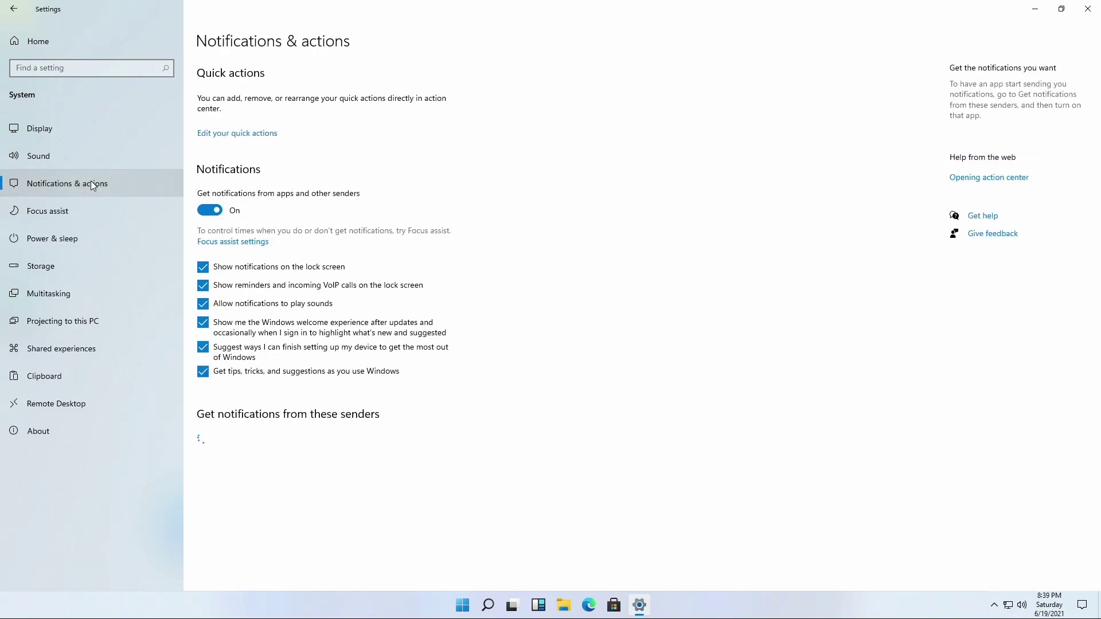
click(90, 210)
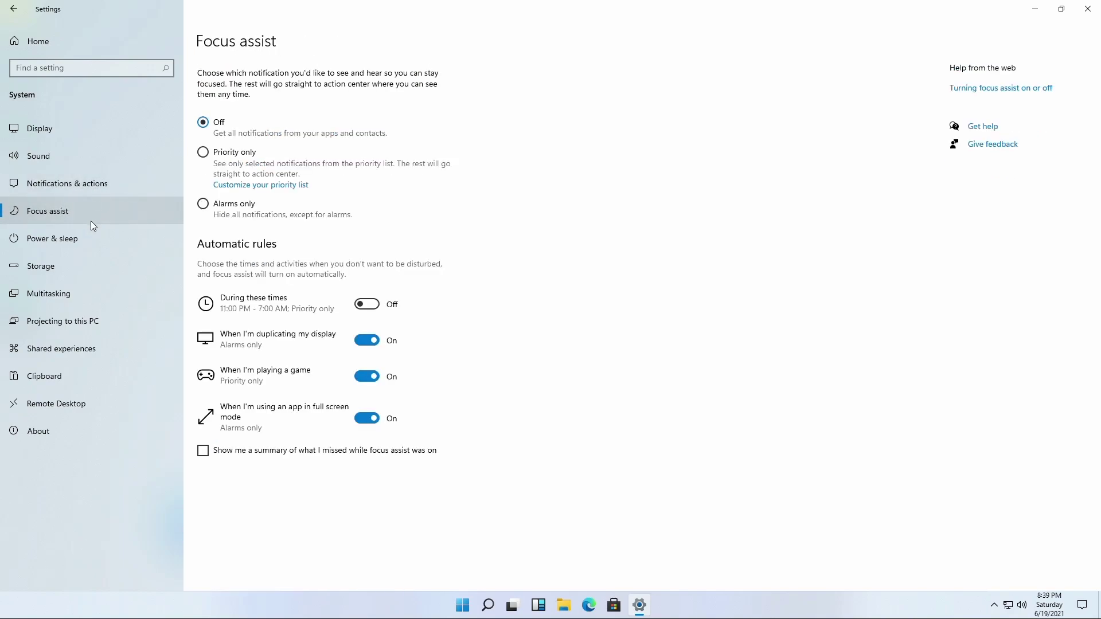
click(90, 240)
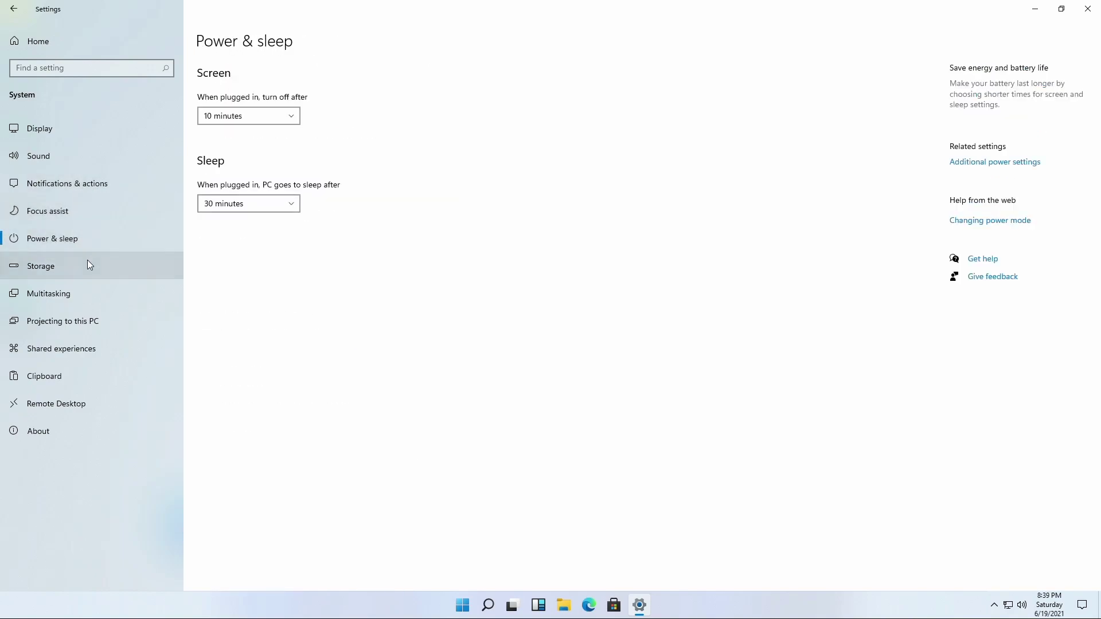
click(88, 261)
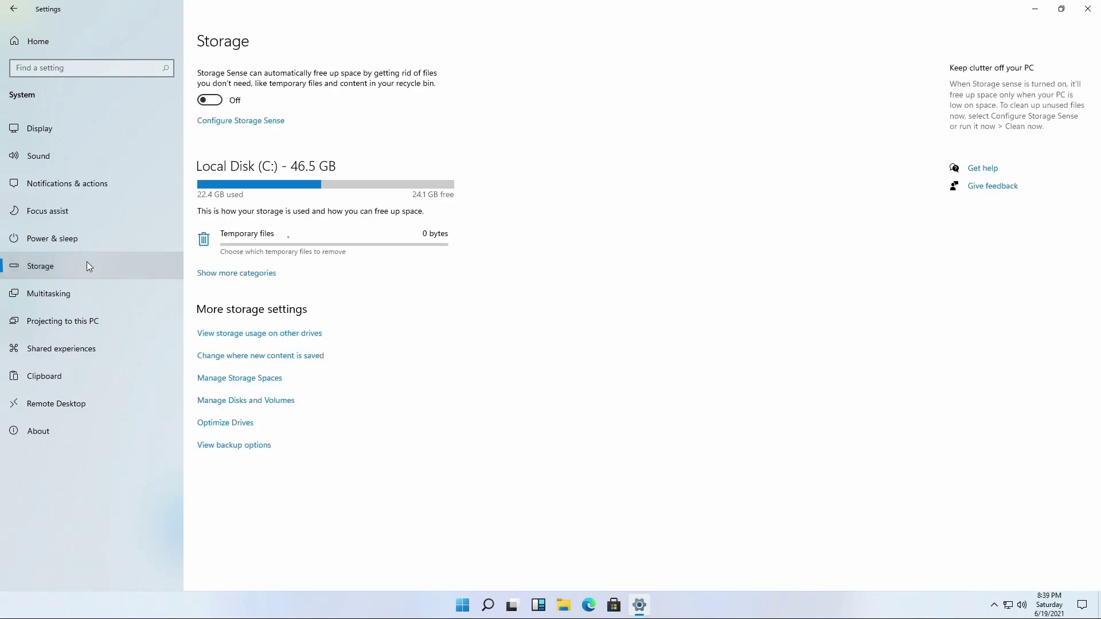
- Examine the remaining System pages from Multitasking through Remote Desktop, ending on the device and Windows specifications in About
click(87, 293)
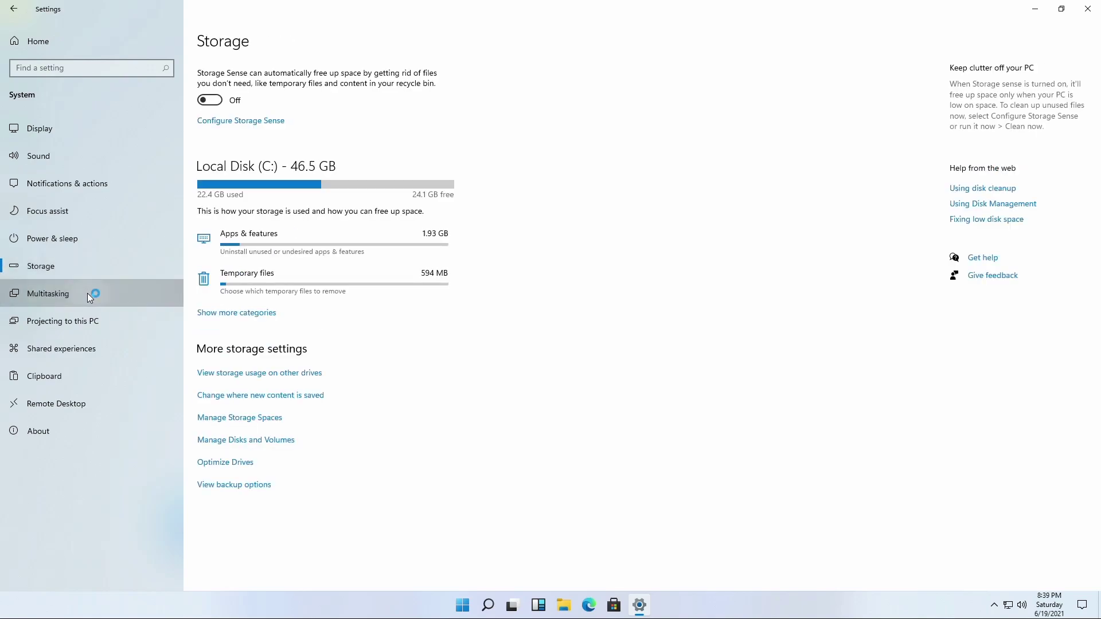
click(86, 322)
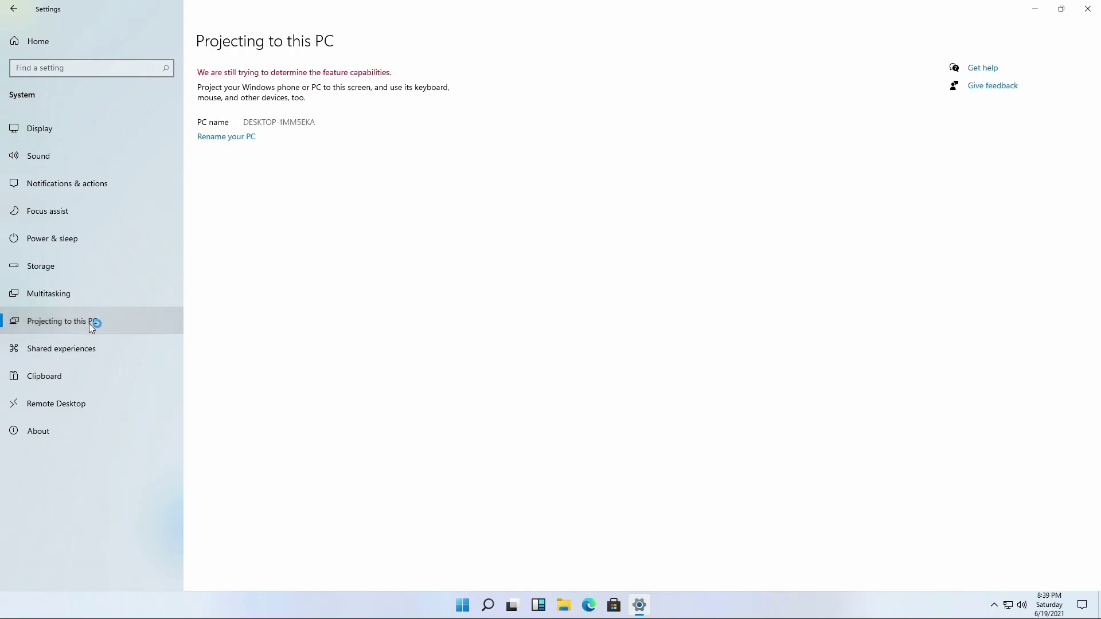
click(102, 349)
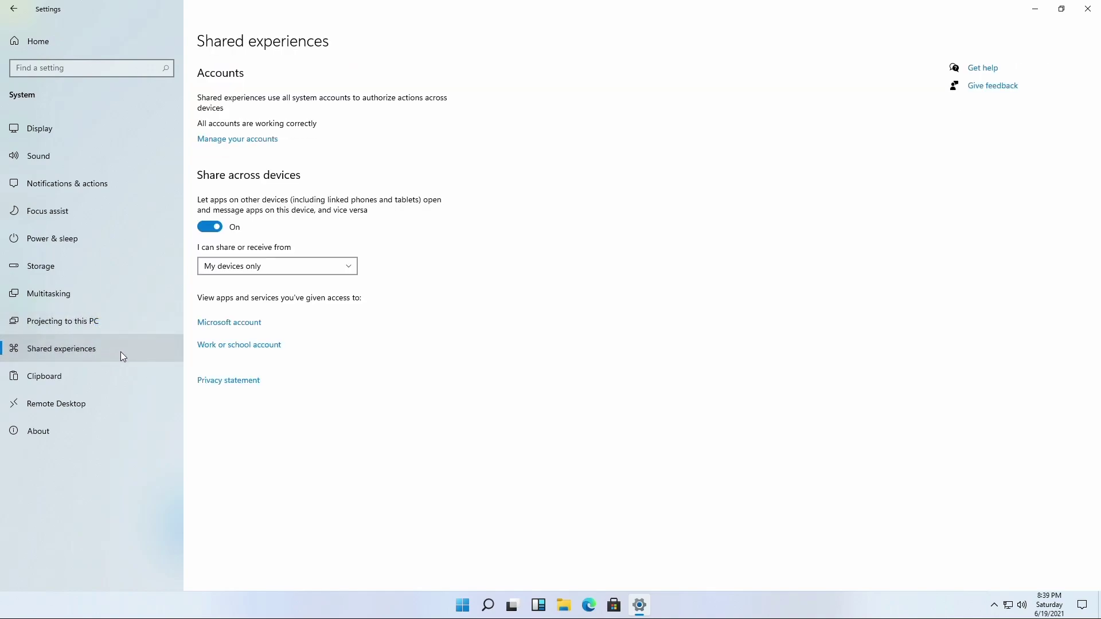
click(100, 372)
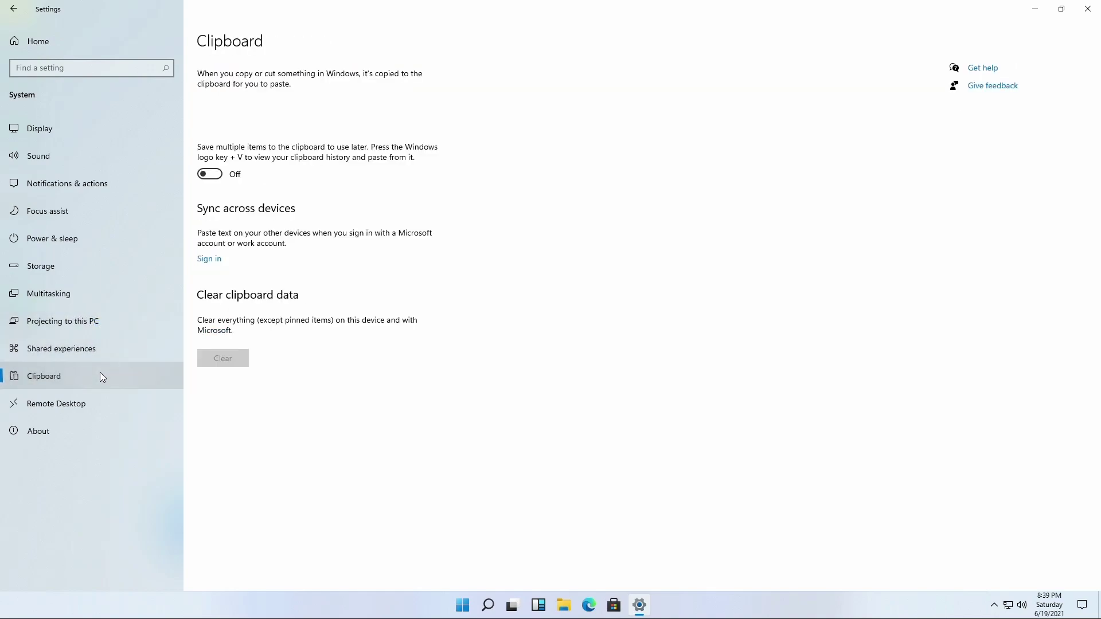
click(94, 404)
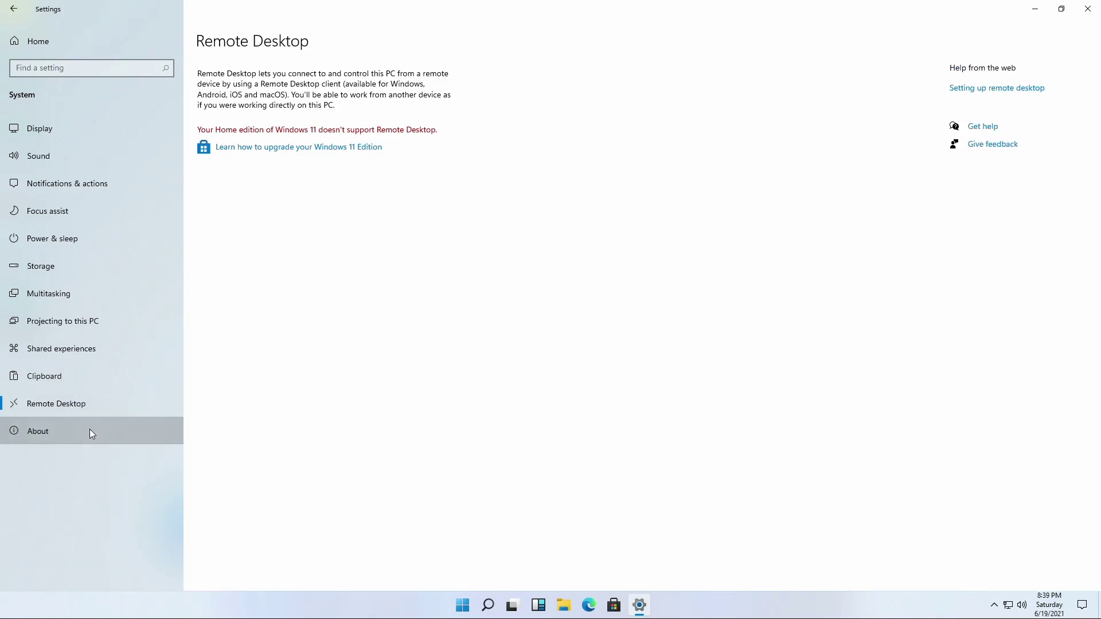
click(90, 431)
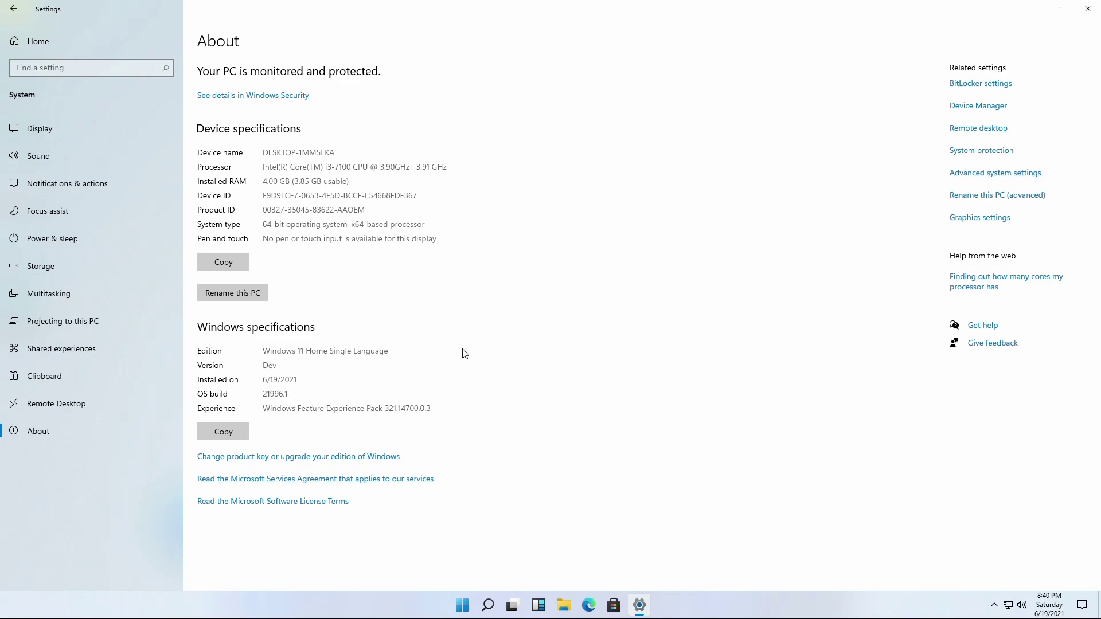
- Close the Settings window and refresh the desktop
click(1087, 9)
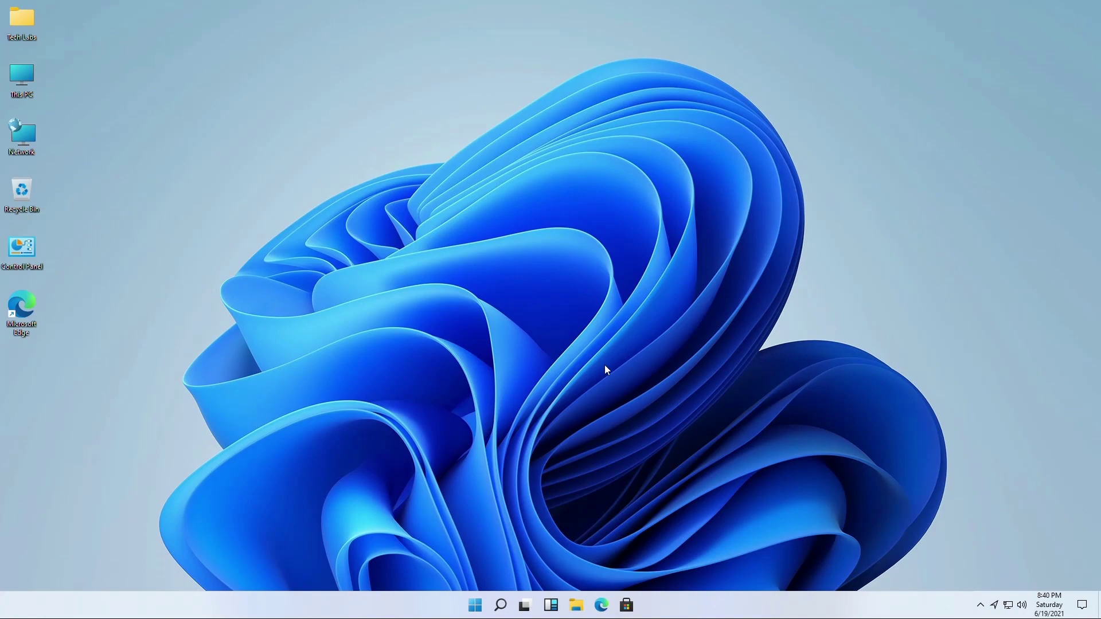
right_click(514, 321)
click(555, 338)
- Run winver, move the About Windows dialog to the middle of the desktop to read it, and close it
click(500, 605)
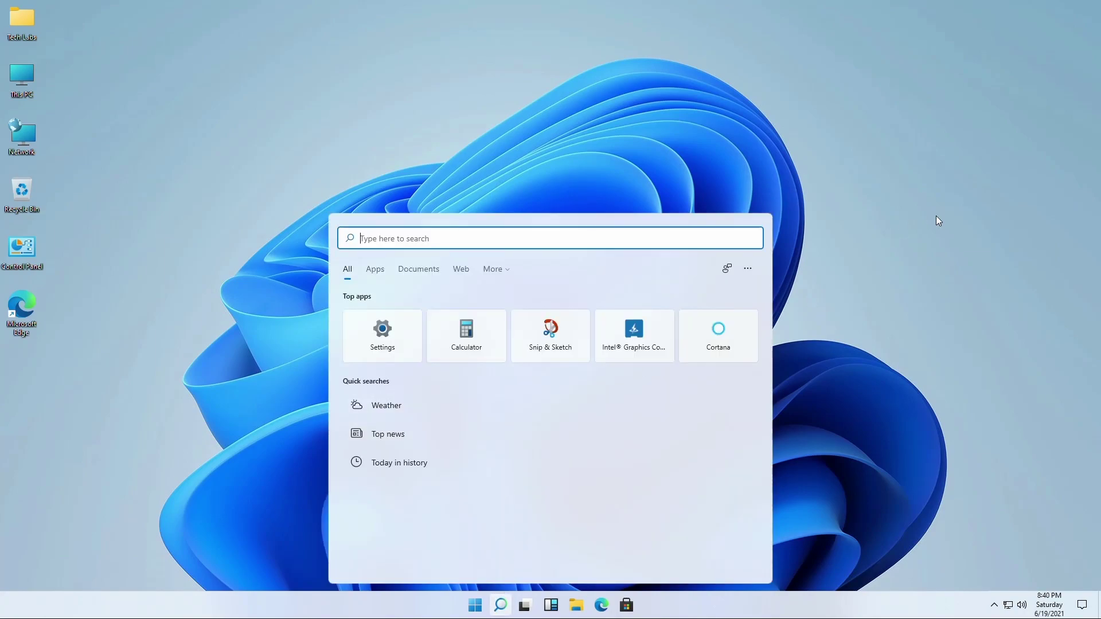
text(winver)
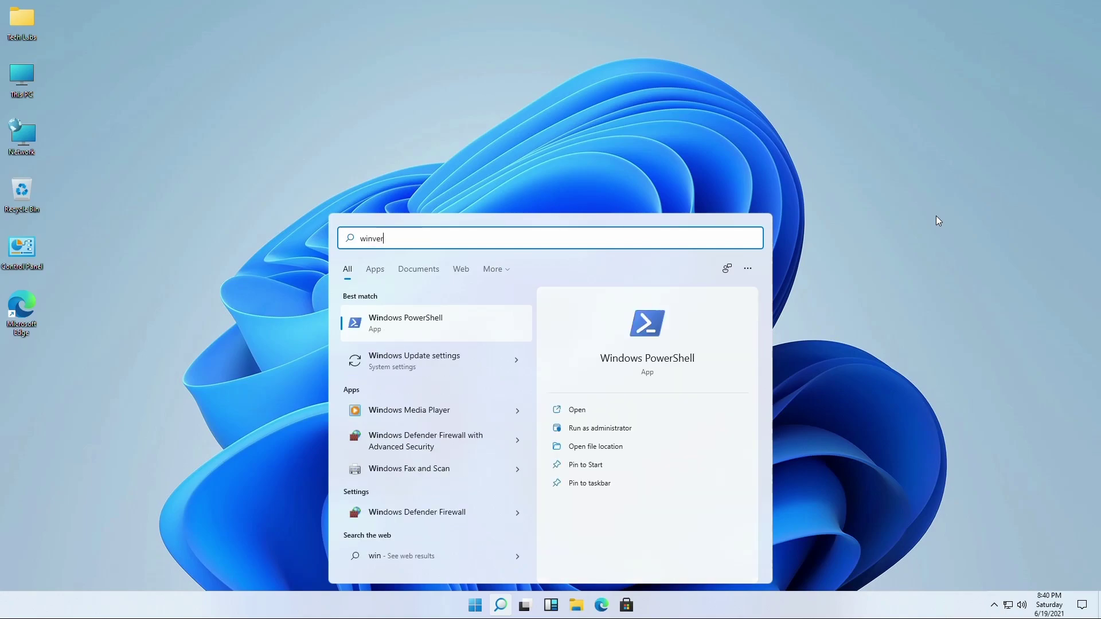
key(Return)
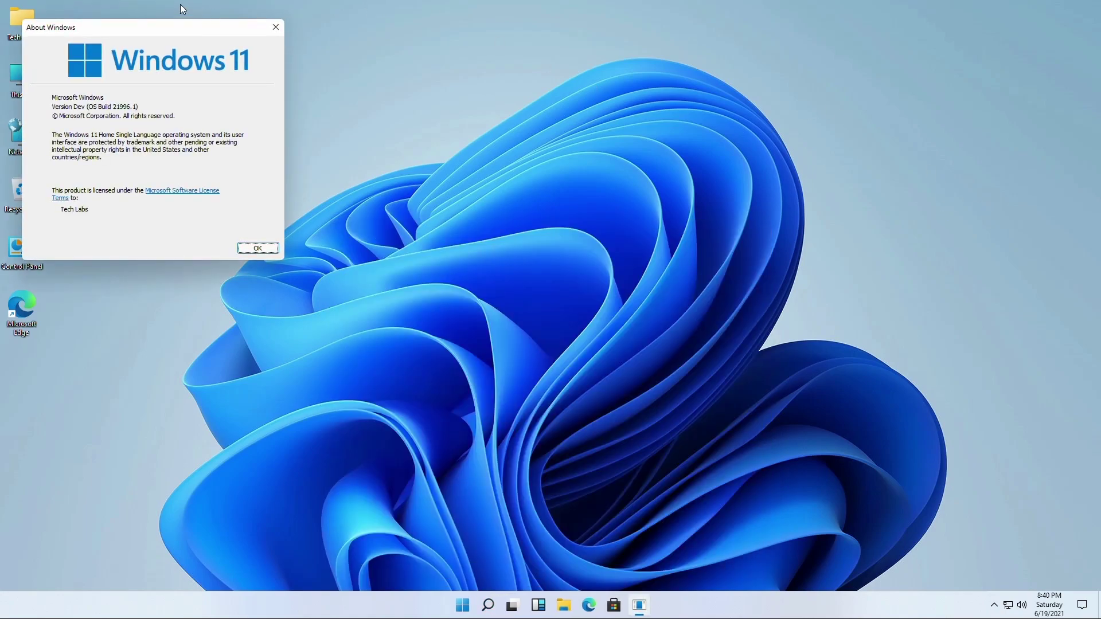
drag(172, 30, 576, 159)
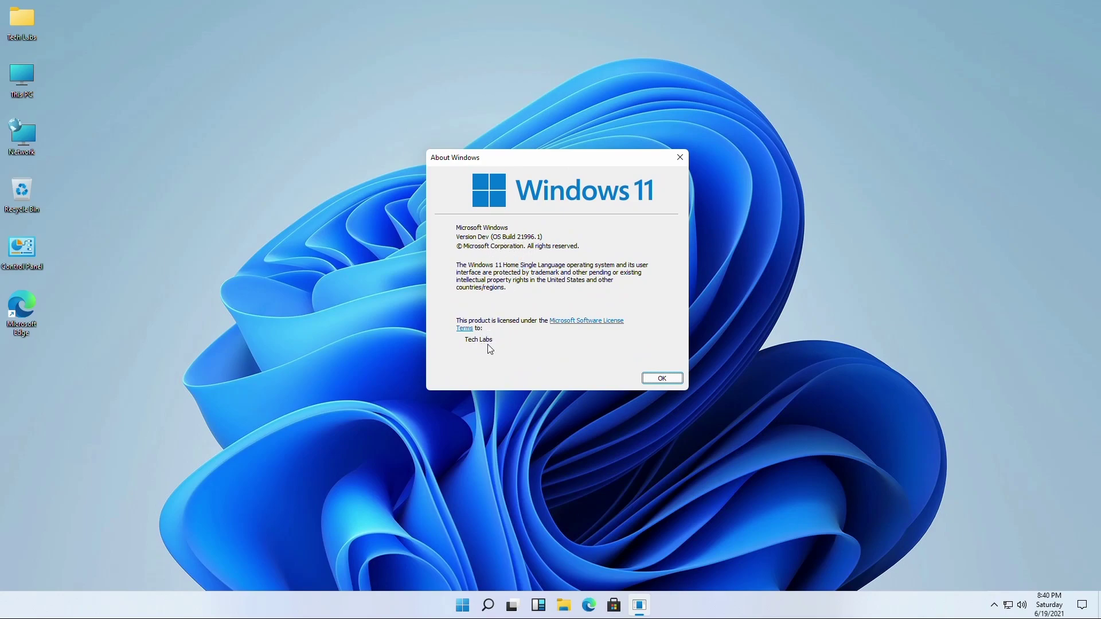
click(662, 378)
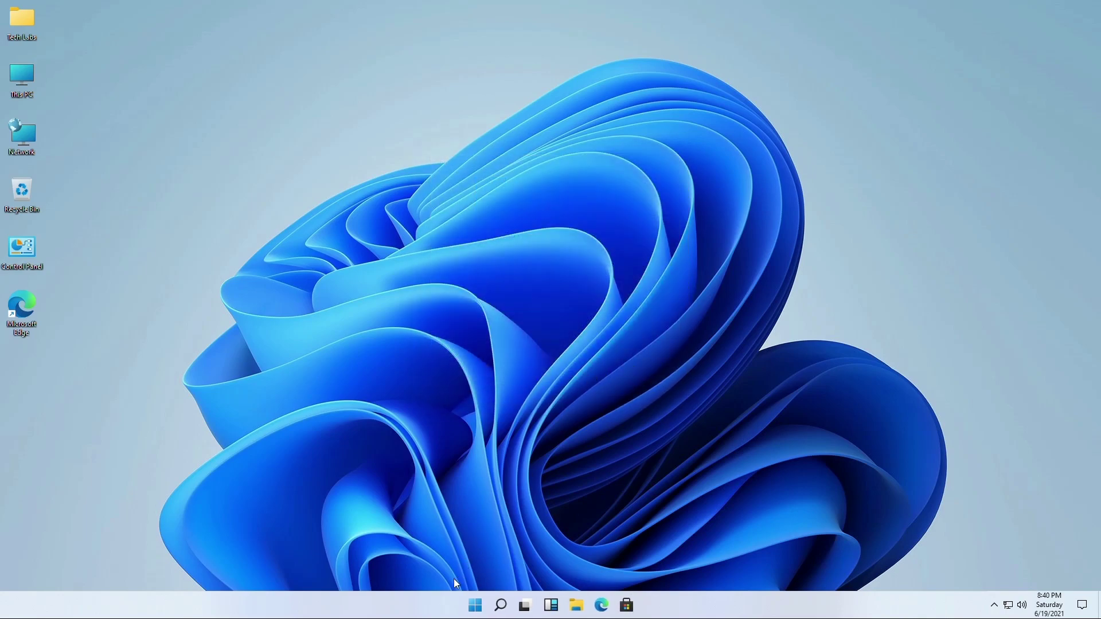
- Restart the computer and boot from Macintosh HD in the boot picker
click(475, 604)
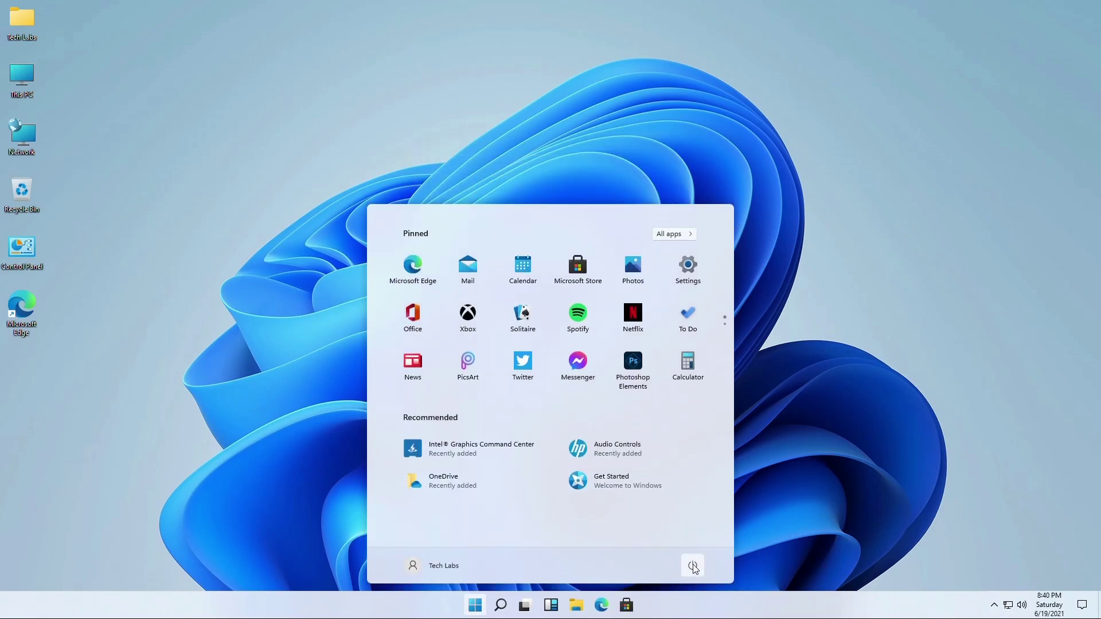
click(692, 565)
click(707, 541)
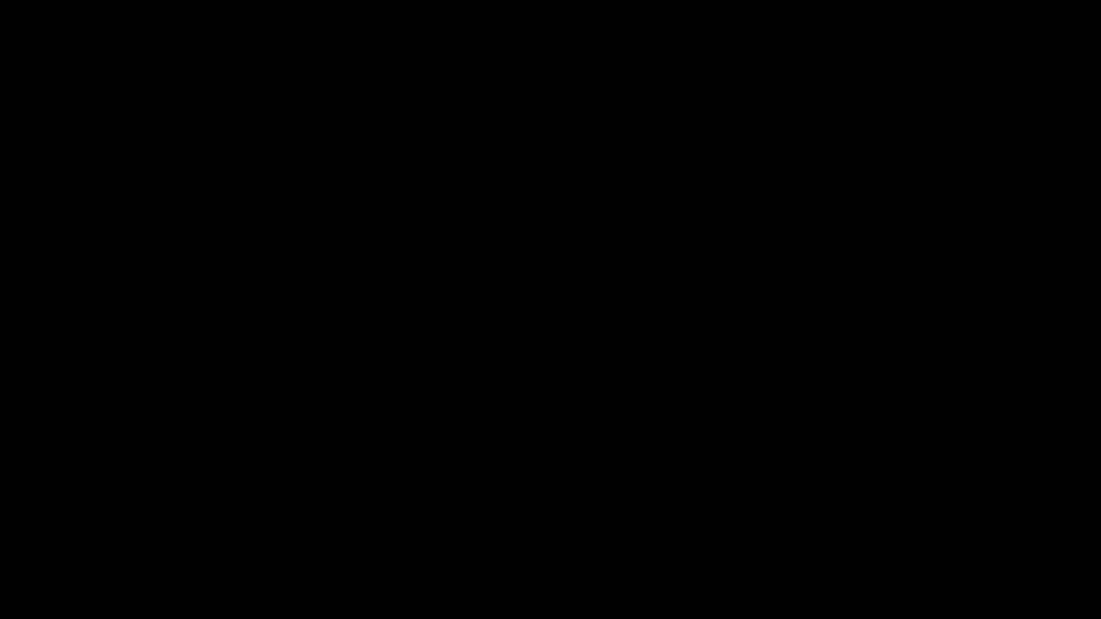
key(Right)
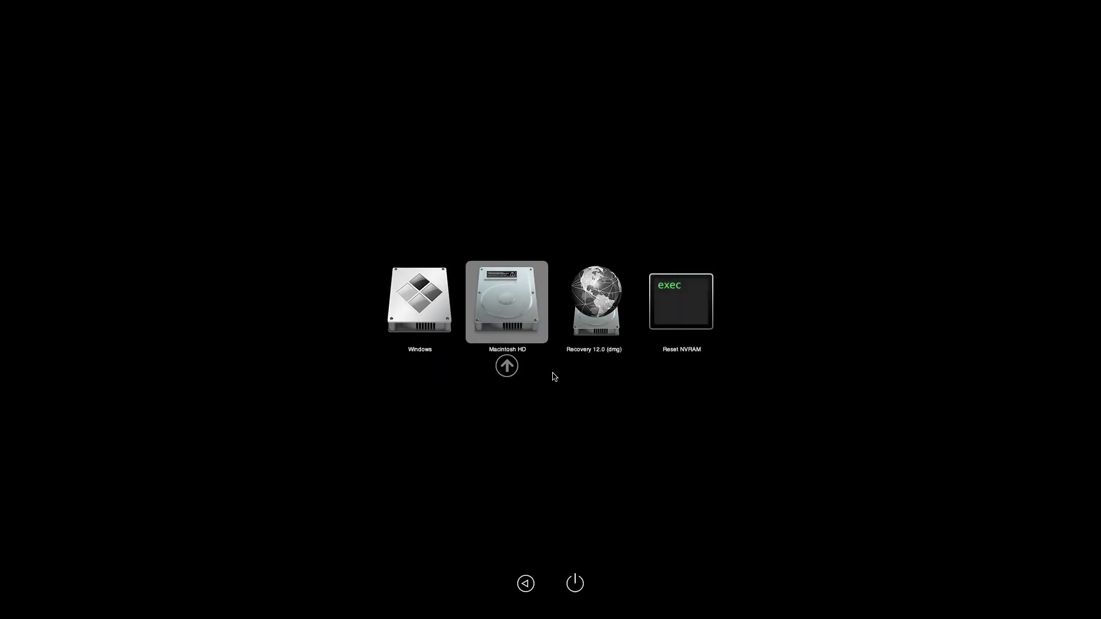
key(Return)
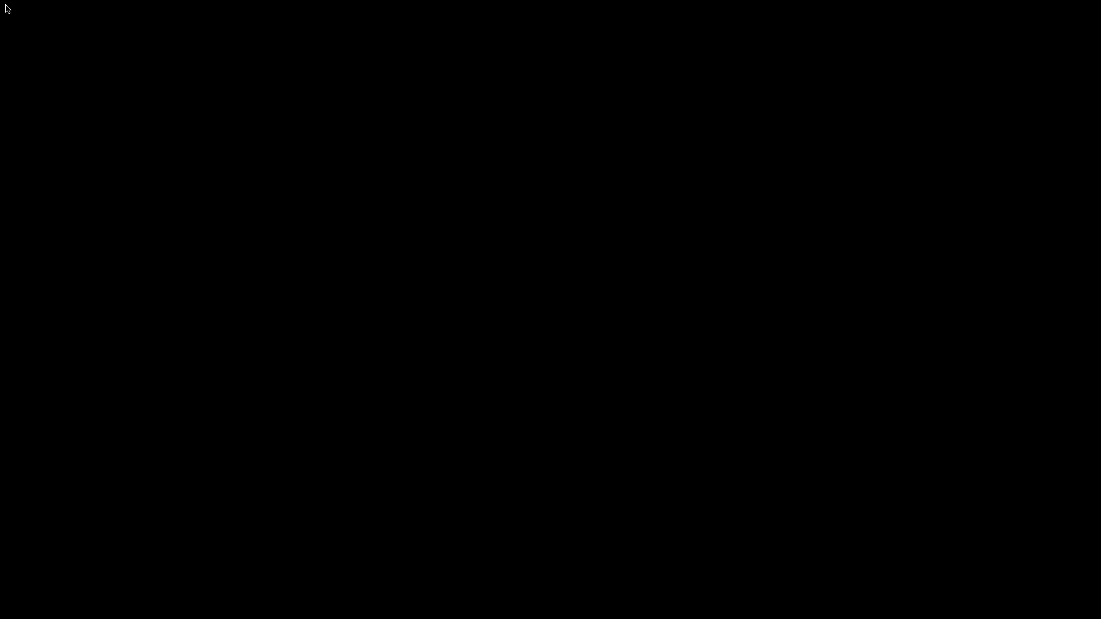
- Enter the account password to sign in to macOS
text(•)
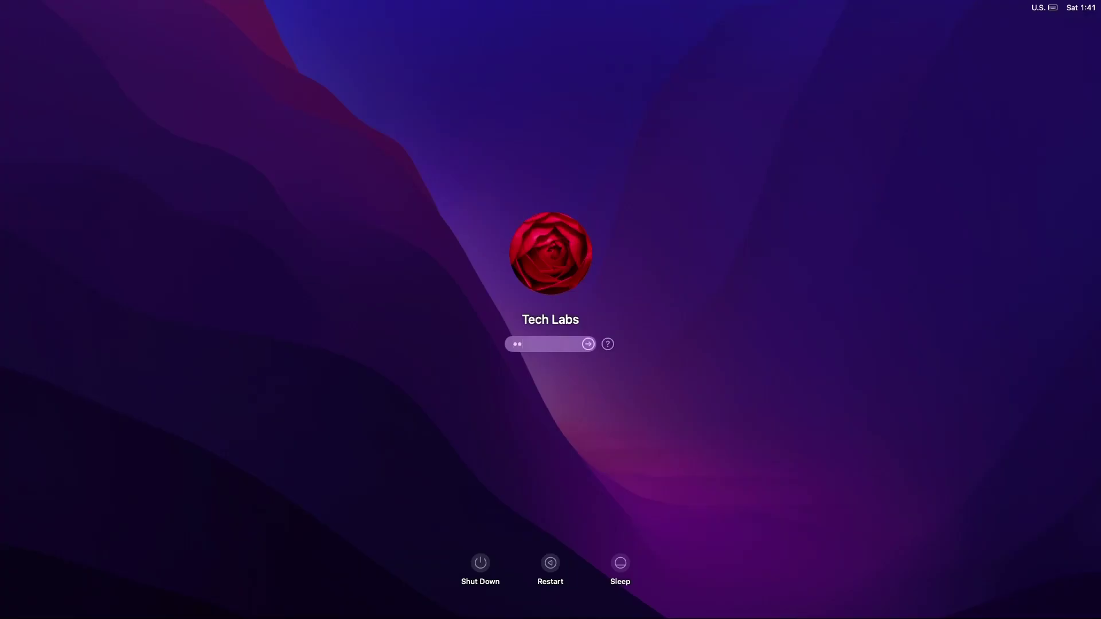
text(•••)
key(Return)
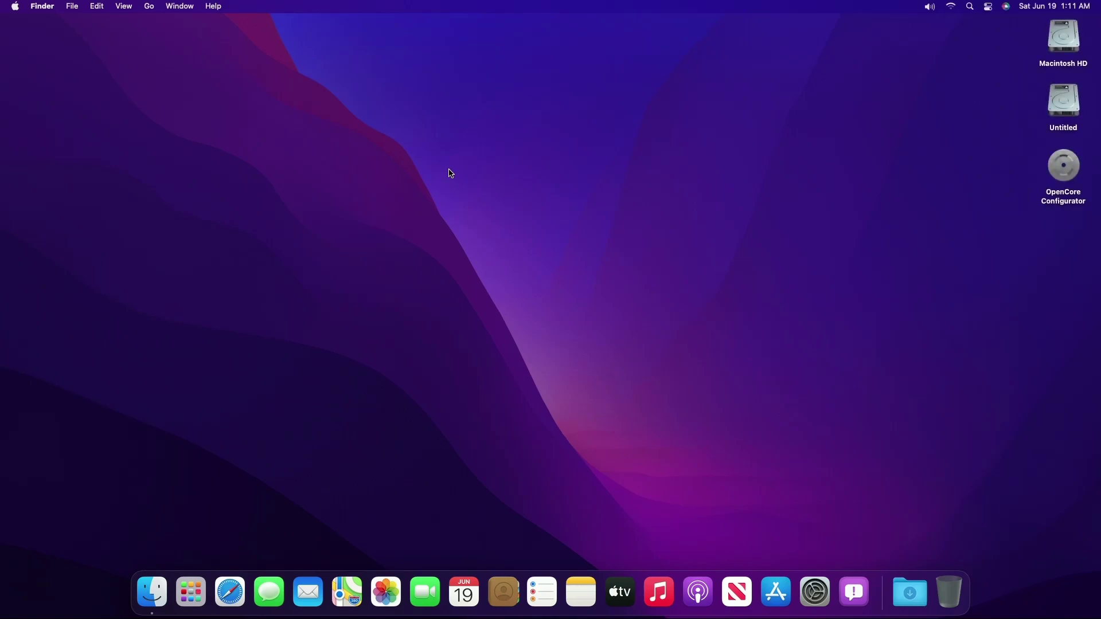
- Open the Sound section of System Preferences and repeatedly lower and raise the output volume, finishing at maximum
click(815, 590)
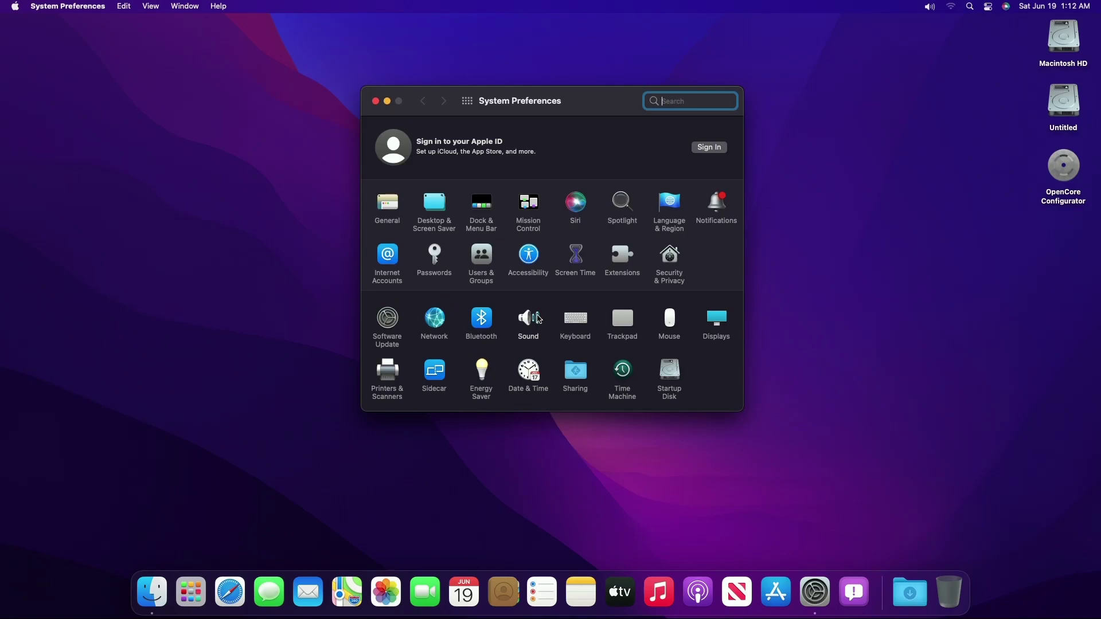
click(525, 318)
mouse_move(618, 358)
mouse_down()
mouse_move(583, 361)
mouse_move(620, 360)
mouse_up()
key(XF86AudioLowerVolume)
key(XF86AudioLowerVolume)
key(XF86AudioLowerVolume)
key(XF86AudioLowerVolume)
key(XF86AudioLowerVolume)
key(XF86AudioLowerVolume)
key(XF86AudioLowerVolume)
key(XF86AudioLowerVolume)
key(XF86AudioLowerVolume)
key(XF86AudioLowerVolume)
key(XF86AudioLowerVolume)
key(XF86AudioLowerVolume)
key(XF86AudioLowerVolume)
key(XF86AudioLowerVolume)
key(XF86AudioRaiseVolume)
key(XF86AudioRaiseVolume)
key(XF86AudioRaiseVolume)
key(XF86AudioRaiseVolume)
key(XF86AudioRaiseVolume)
key(XF86AudioRaiseVolume)
key(XF86AudioRaiseVolume)
key(XF86AudioRaiseVolume)
key(XF86AudioRaiseVolume)
key(XF86AudioRaiseVolume)
key(XF86AudioRaiseVolume)
key(XF86AudioRaiseVolume)
key(XF86AudioRaiseVolume)
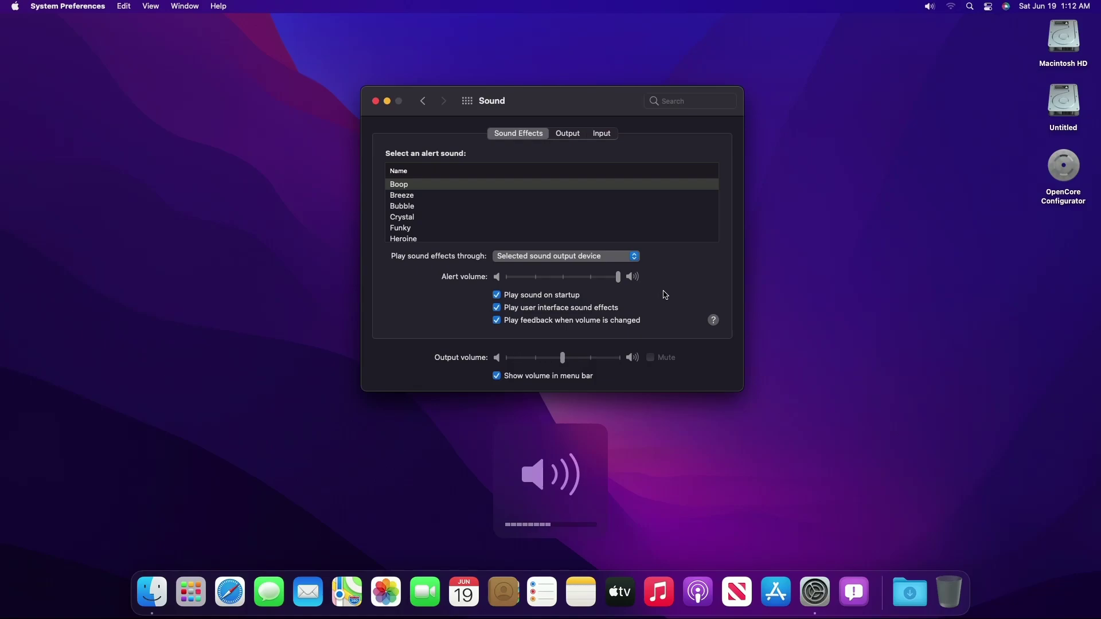
key(XF86AudioLowerVolume)
key(XF86AudioLowerVolume)
key(XF86AudioLowerVolume)
key(XF86AudioLowerVolume)
key(XF86AudioLowerVolume)
key(XF86AudioLowerVolume)
key(XF86AudioLowerVolume)
key(XF86AudioLowerVolume)
key(XF86AudioLowerVolume)
key(XF86AudioLowerVolume)
key(XF86AudioLowerVolume)
key(XF86AudioLowerVolume)
key(XF86AudioRaiseVolume)
key(XF86AudioRaiseVolume)
key(XF86AudioRaiseVolume)
key(XF86AudioRaiseVolume)
key(XF86AudioRaiseVolume)
key(XF86AudioRaiseVolume)
key(XF86AudioRaiseVolume)
key(XF86AudioRaiseVolume)
key(XF86AudioRaiseVolume)
key(XF86AudioRaiseVolume)
key(XF86AudioRaiseVolume)
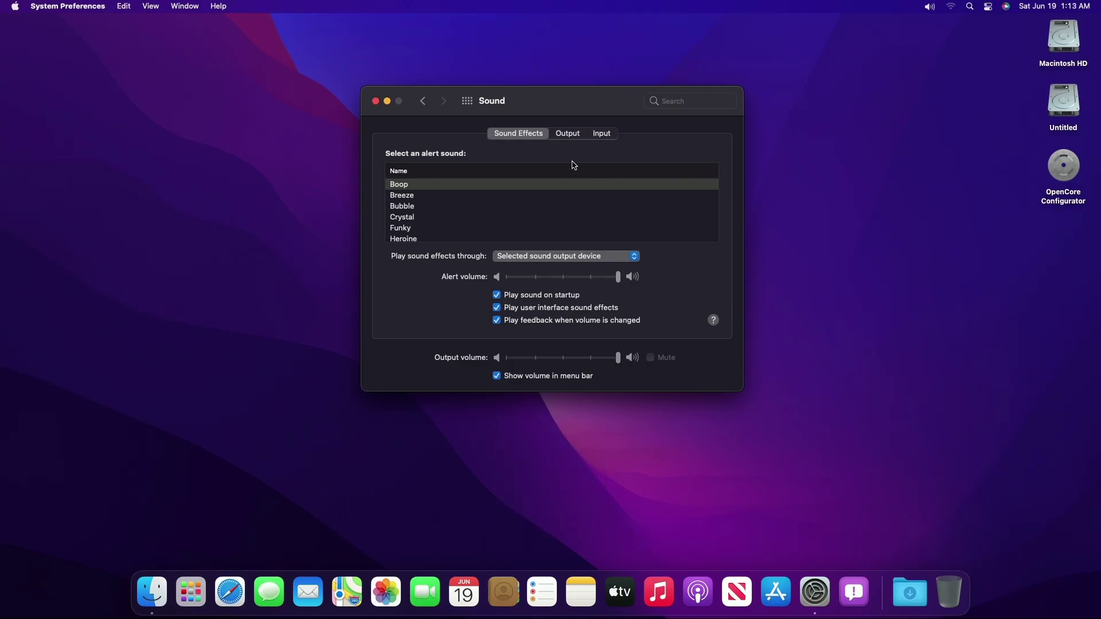
- Examine the sound output and input device lists and return to the preferences overview
click(578, 138)
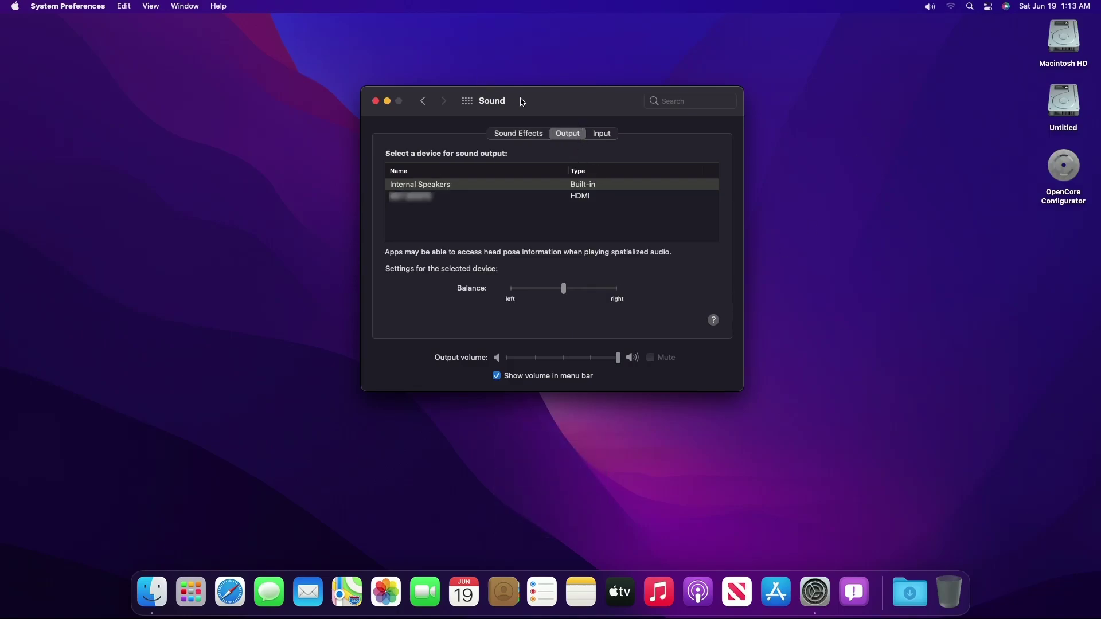
click(601, 134)
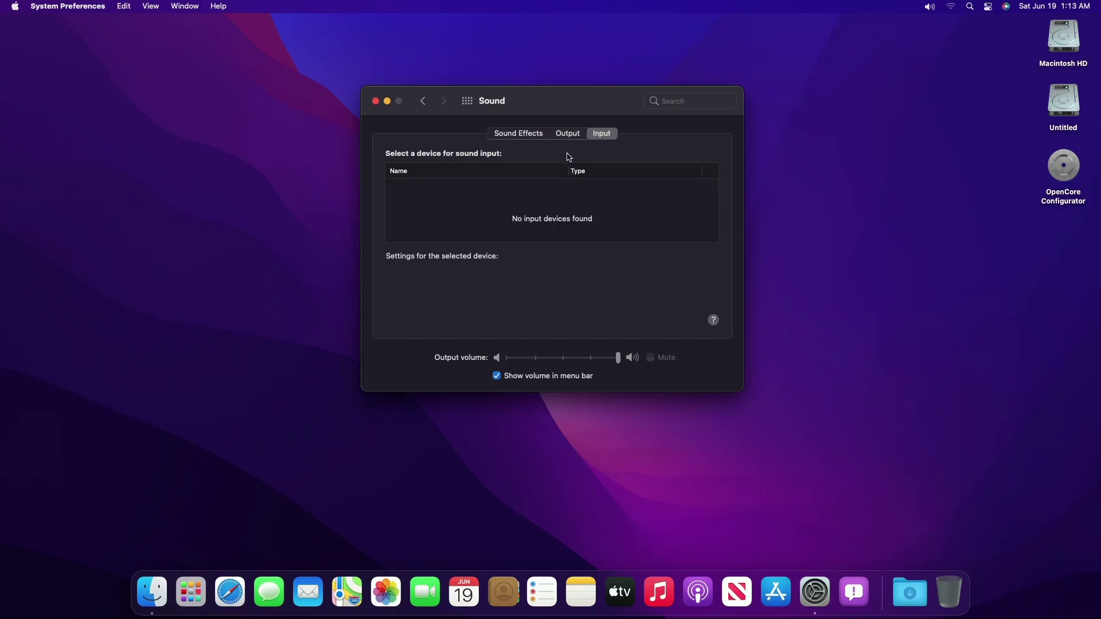
click(470, 103)
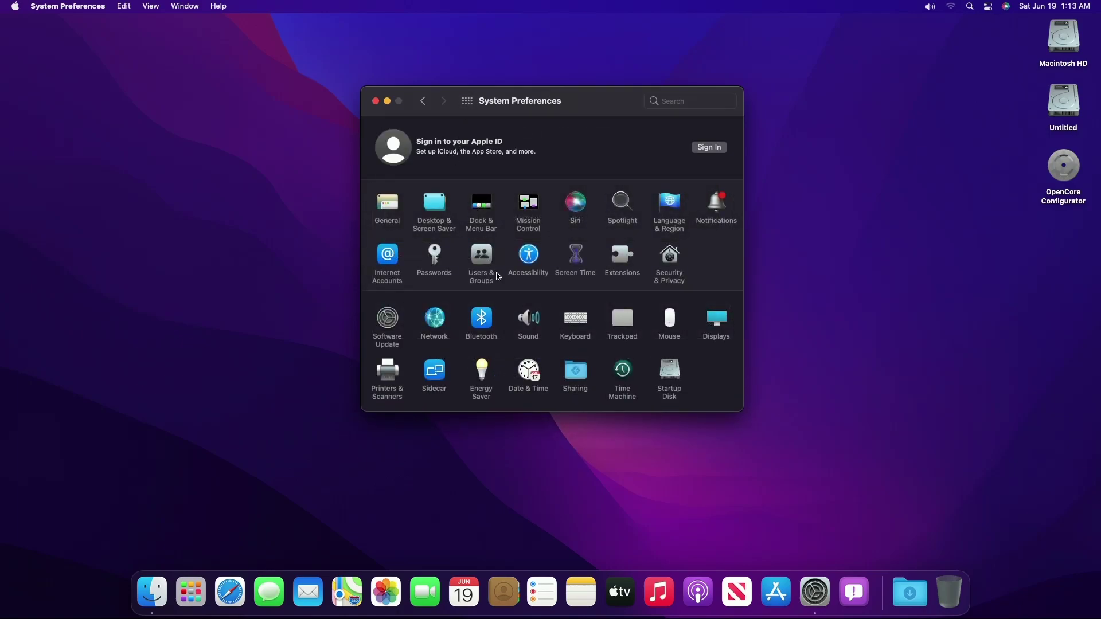
- Examine the Network connections and the Displays preferences, returning to the overview after each
click(437, 316)
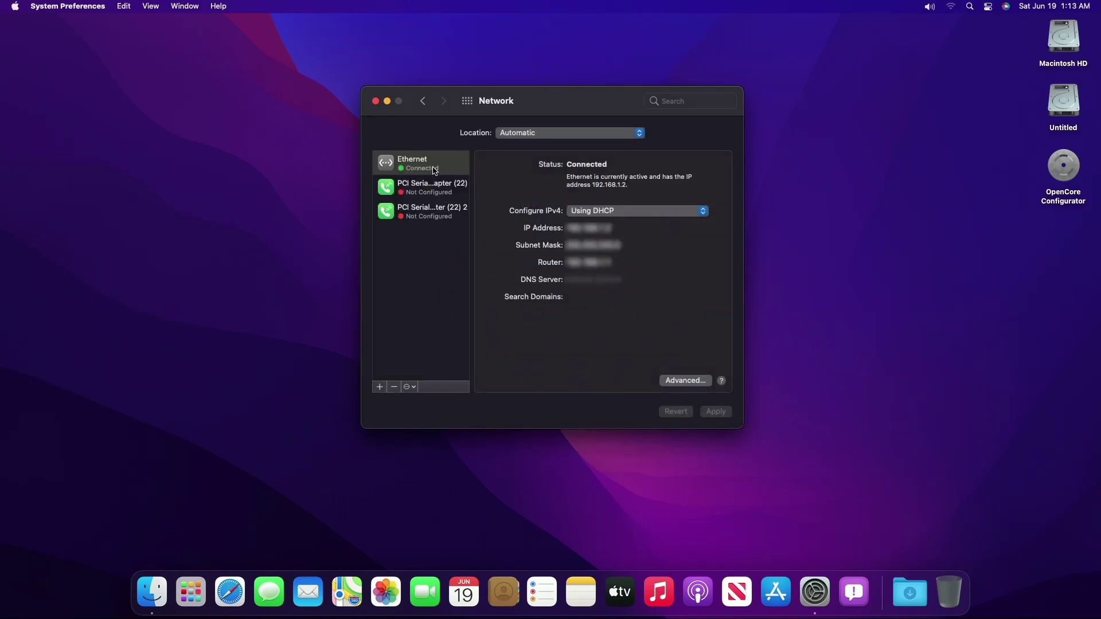
click(467, 101)
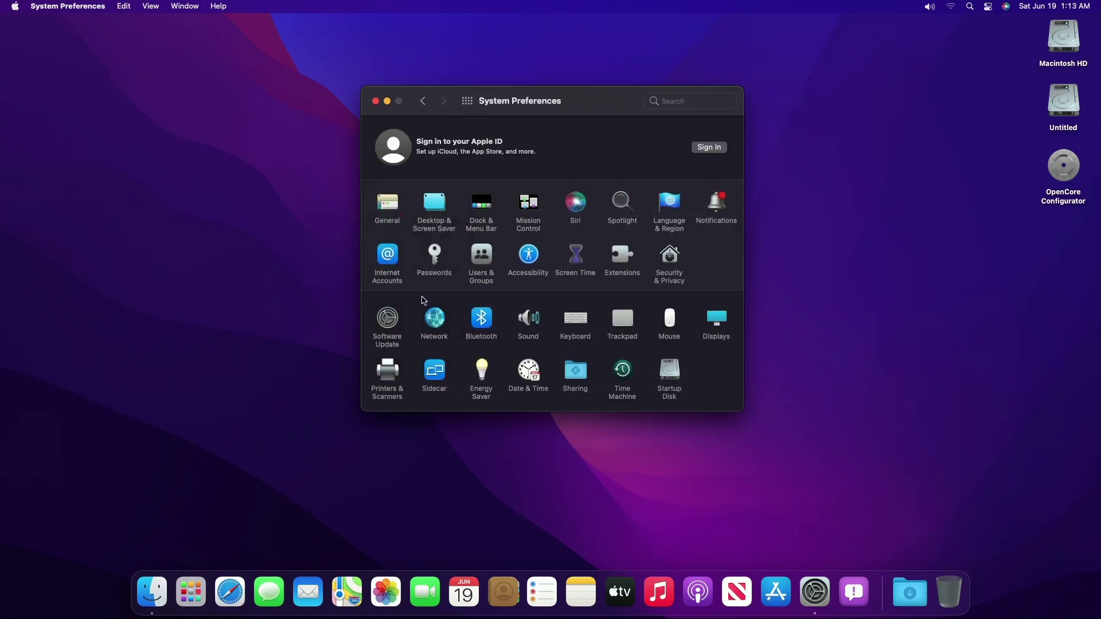
click(716, 319)
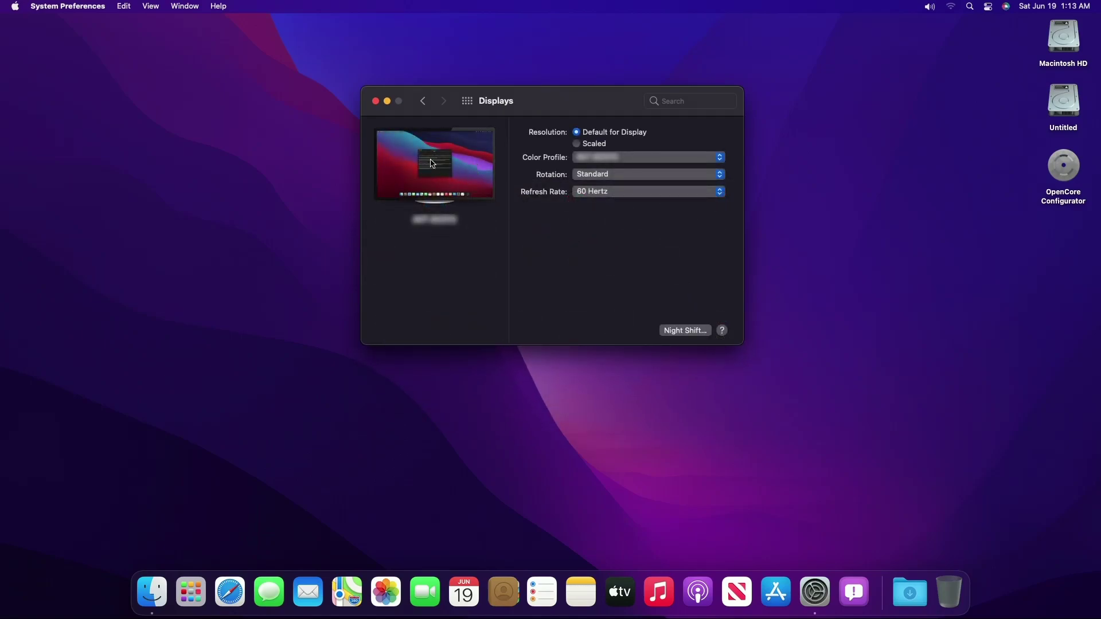
click(469, 101)
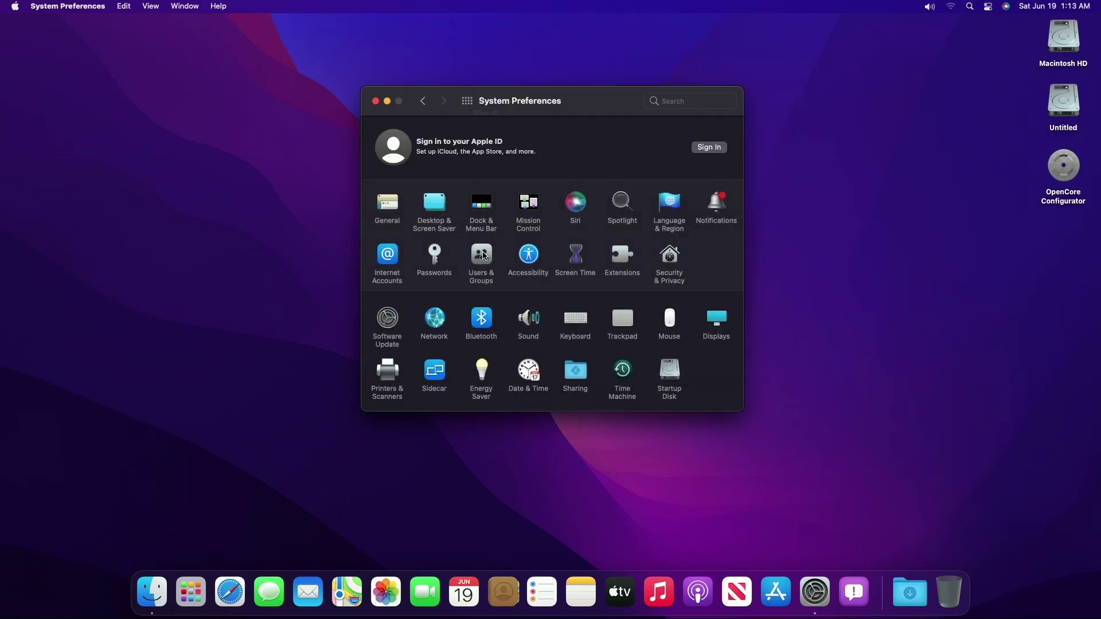
- Try the Light and Dark appearances in the General preferences, select Auto, and return to the overview
click(388, 204)
click(522, 152)
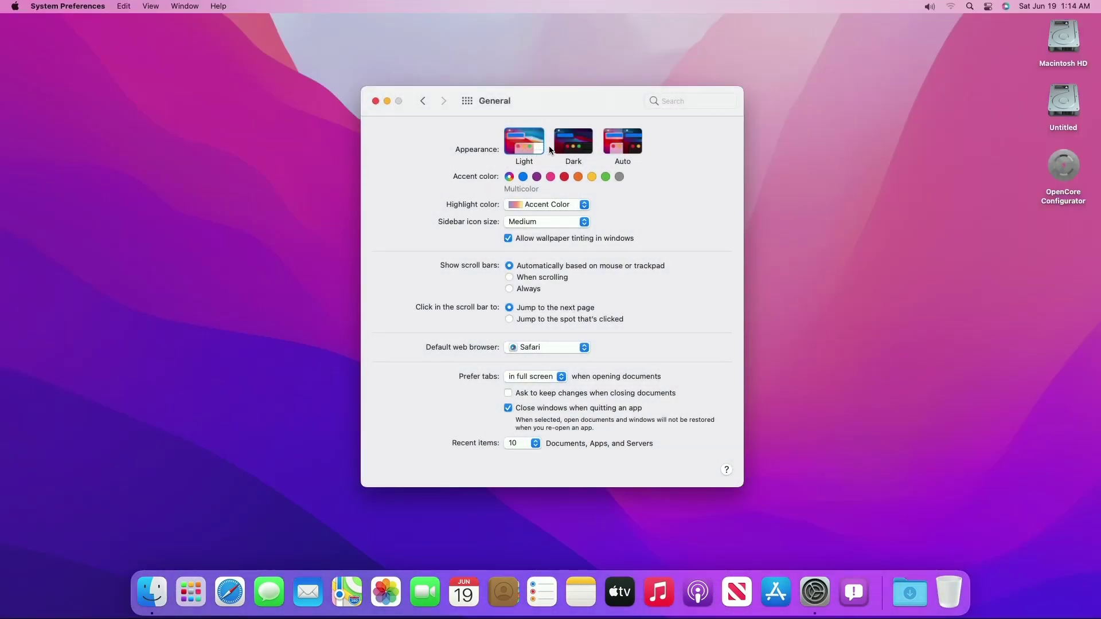
click(566, 145)
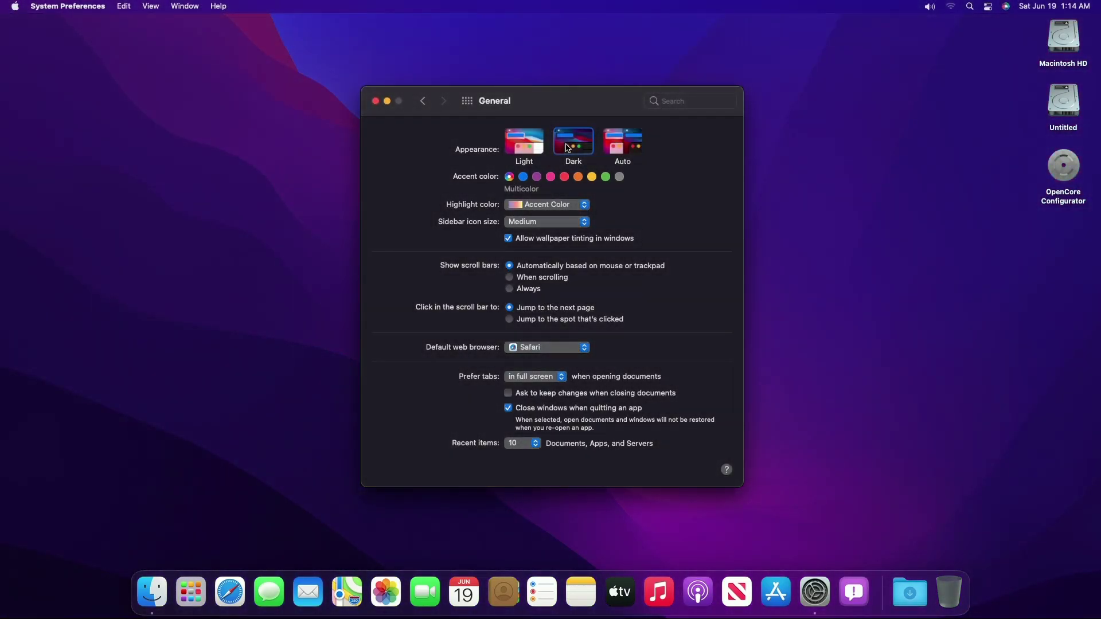
click(612, 143)
click(474, 103)
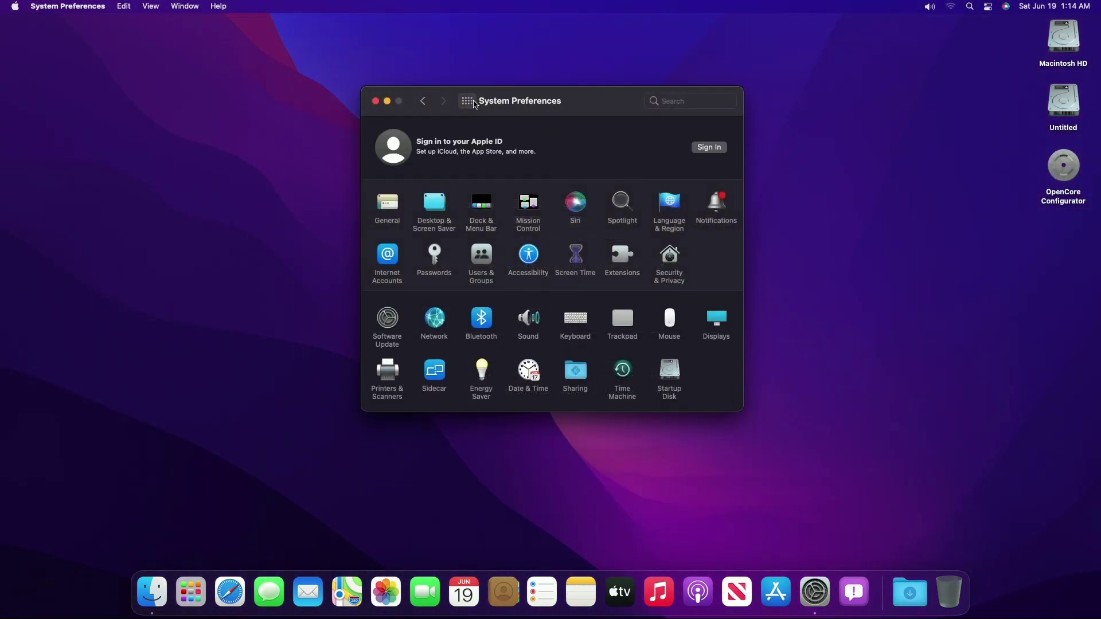
- Examine the desktop pictures and screen savers in the Desktop & Screen Saver preferences and return to the overview
click(443, 205)
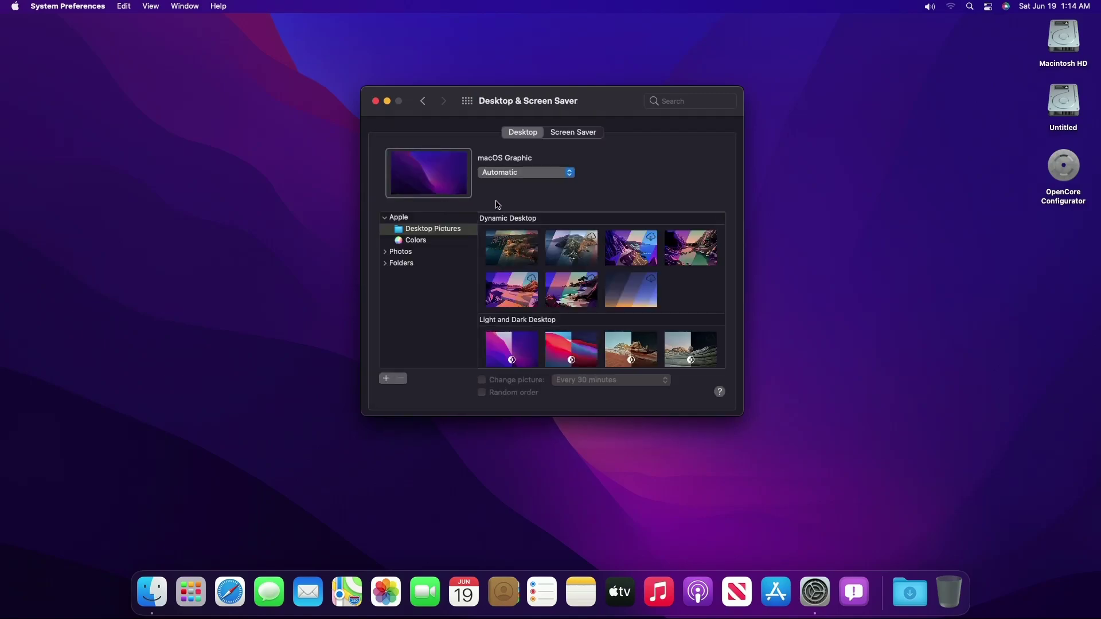
click(563, 137)
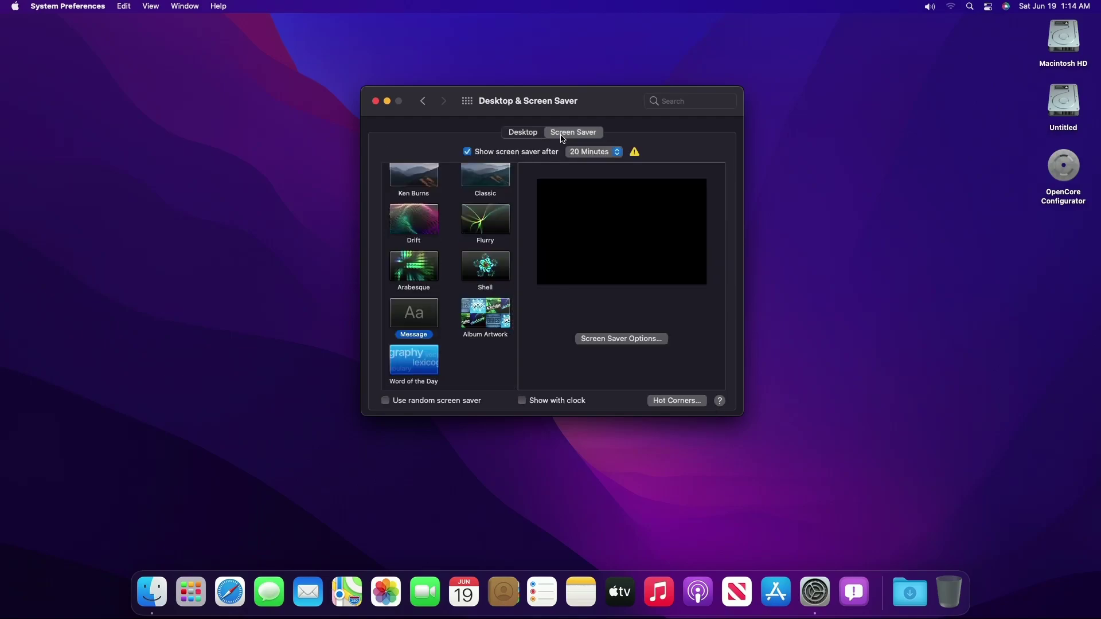
click(467, 101)
- Examine the Dock & Menu Bar preferences, including the list of Control Center items, and return to the overview
click(489, 200)
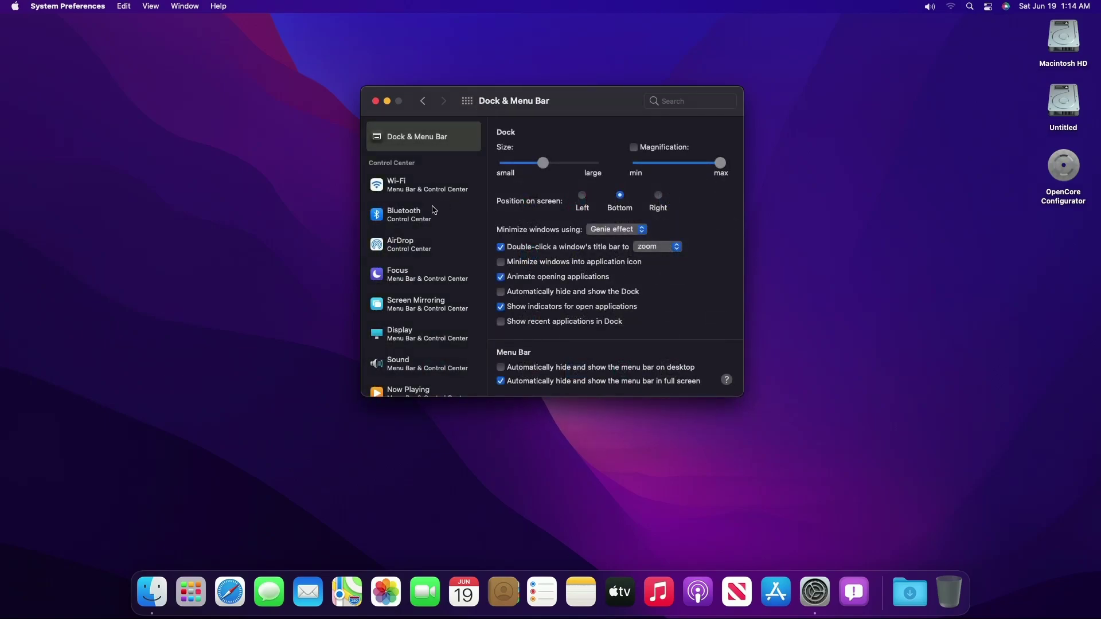
scroll(434, 210, down, 5)
scroll(433, 215, up, 5)
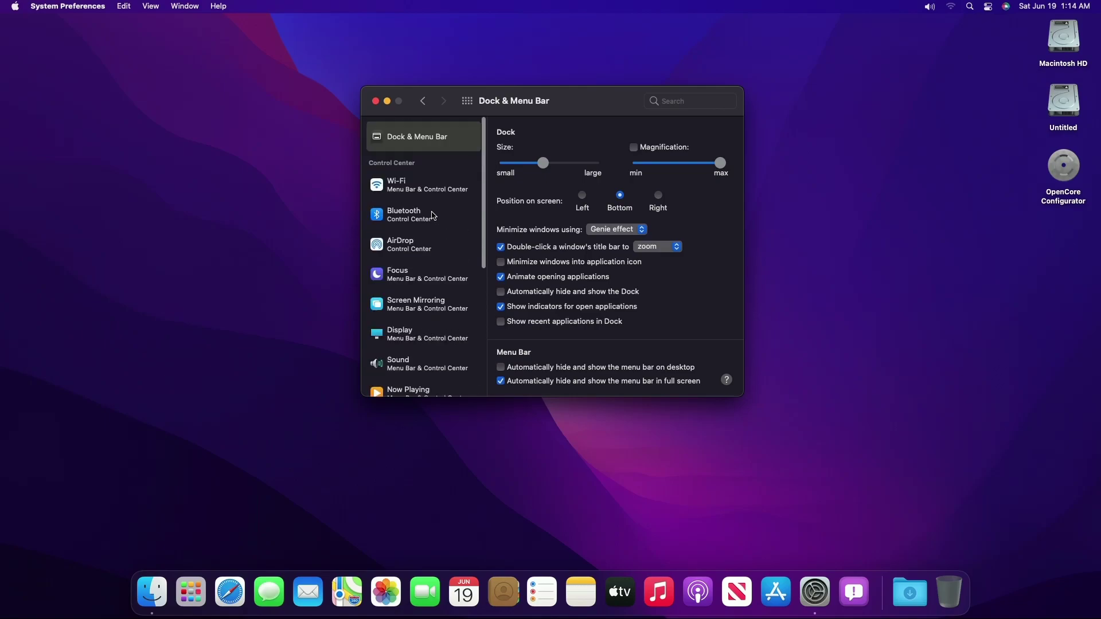
click(471, 104)
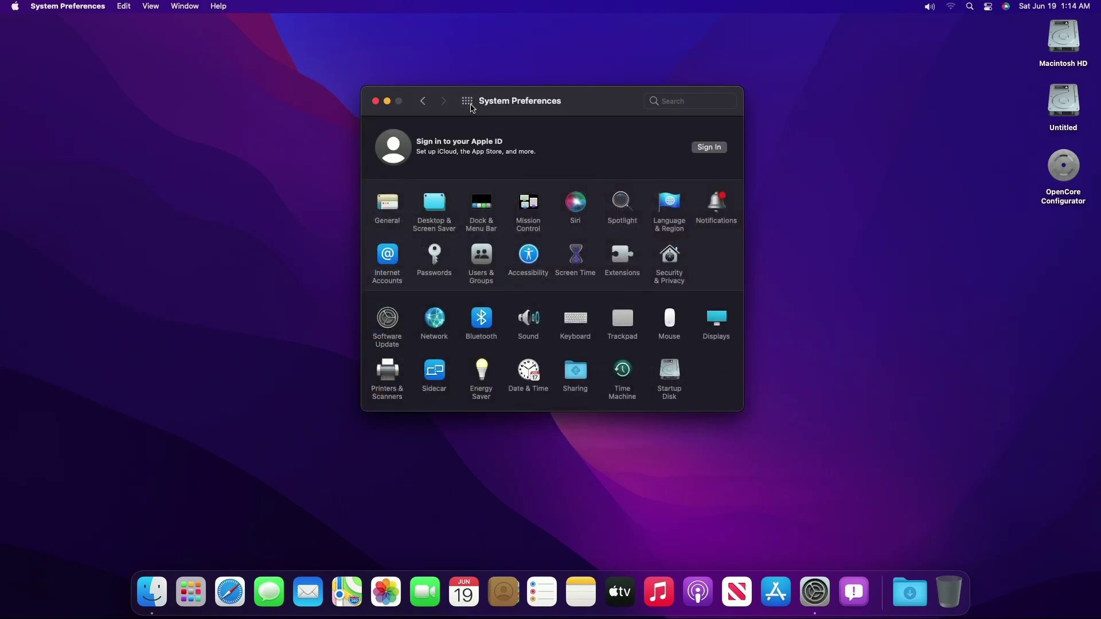
- Examine the Siri, Notifications and Passwords preferences, returning to the overview after each
click(567, 203)
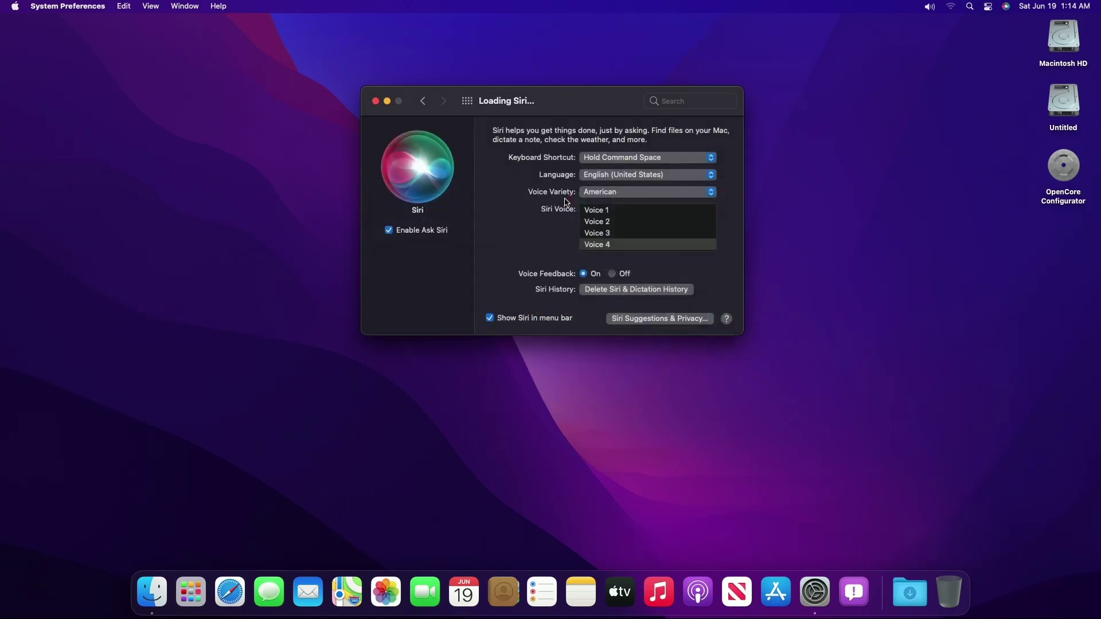
click(467, 102)
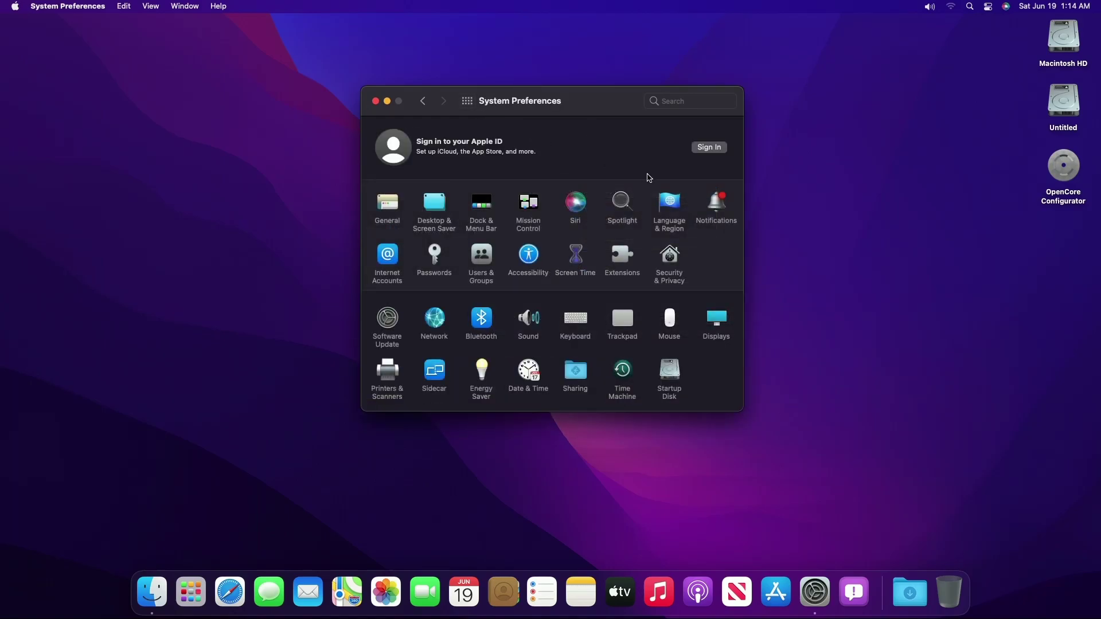
click(706, 201)
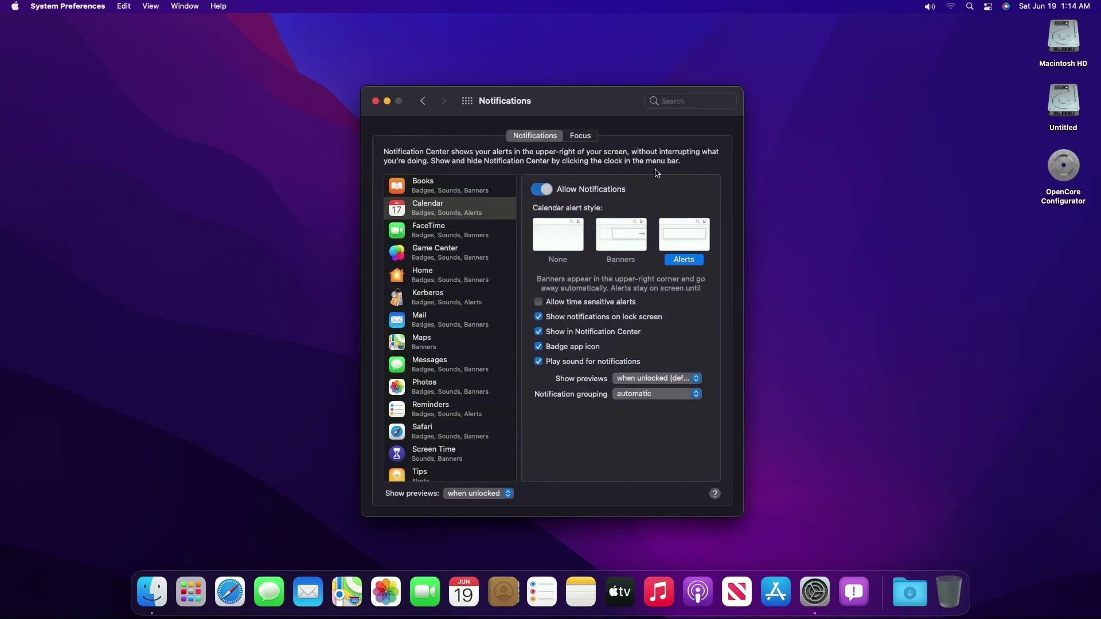
click(474, 102)
click(438, 254)
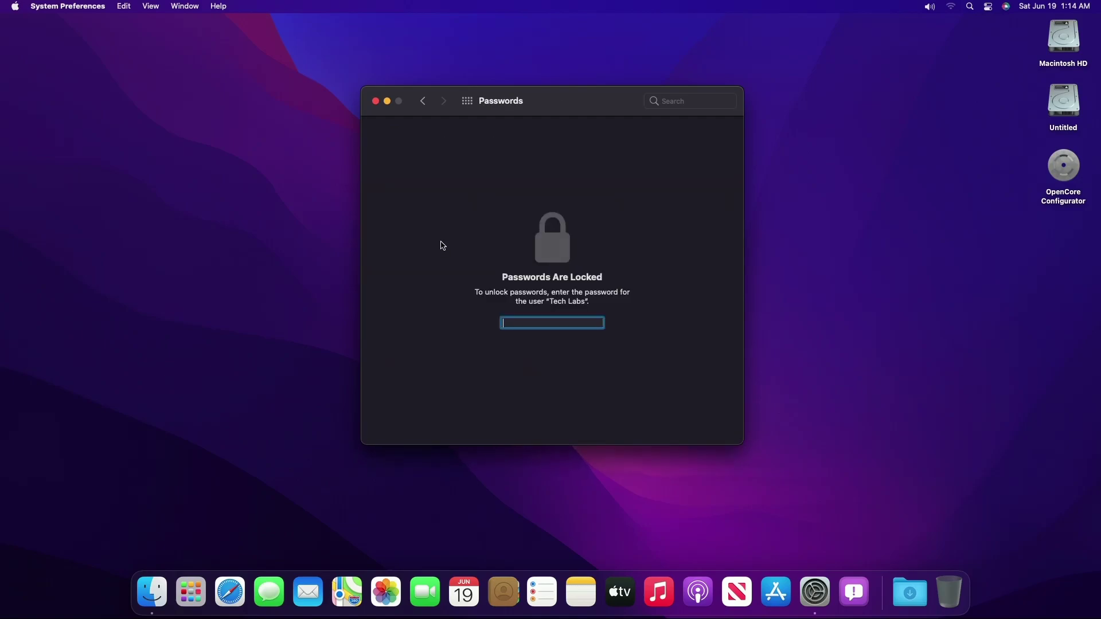
click(467, 102)
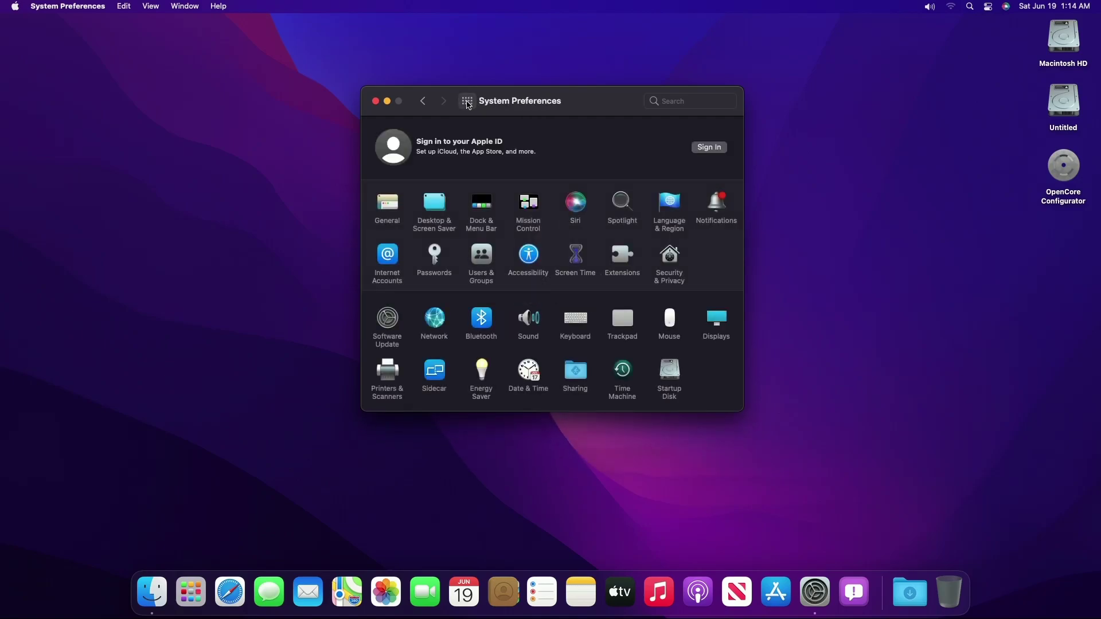
- Examine the Accessibility overview and the Screen Time sections from App Usage to Content & Privacy, and close System Preferences
click(529, 253)
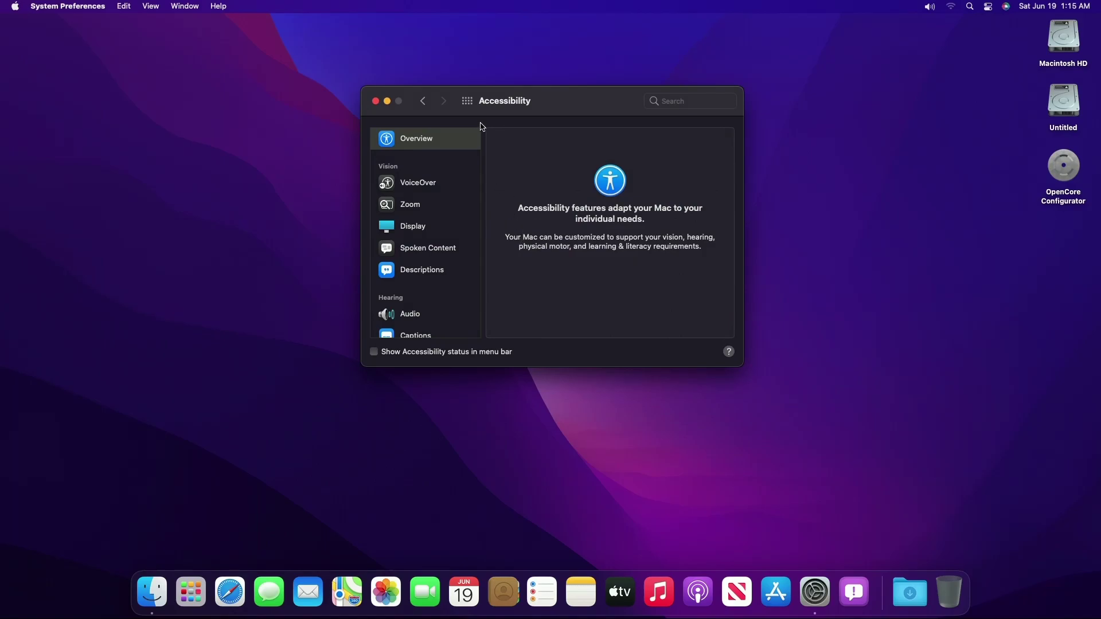
click(467, 101)
click(574, 252)
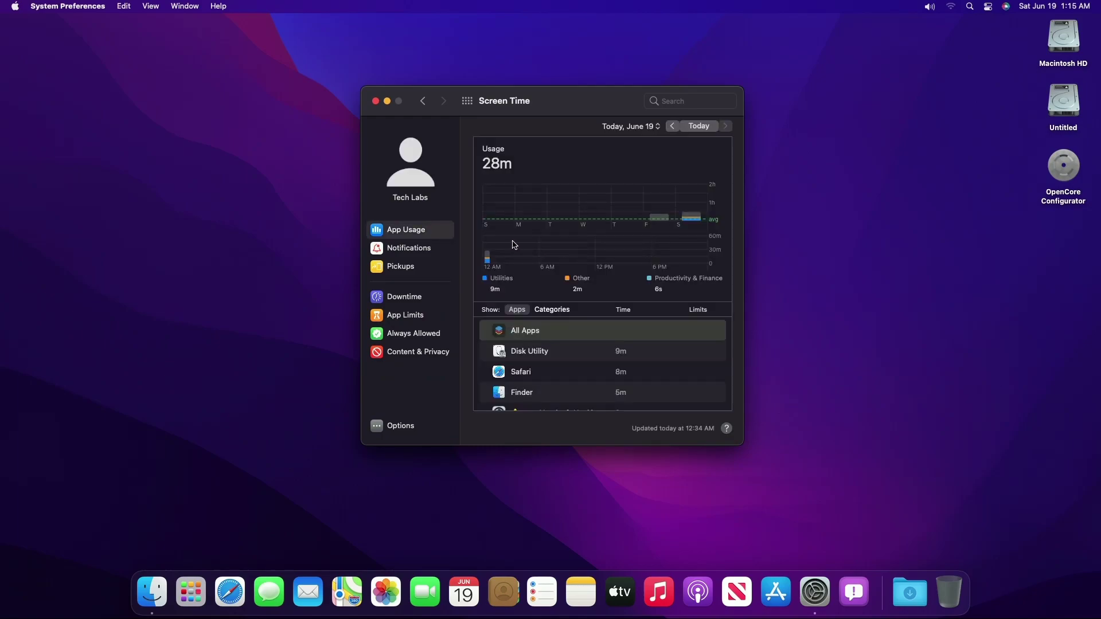
click(437, 250)
click(434, 268)
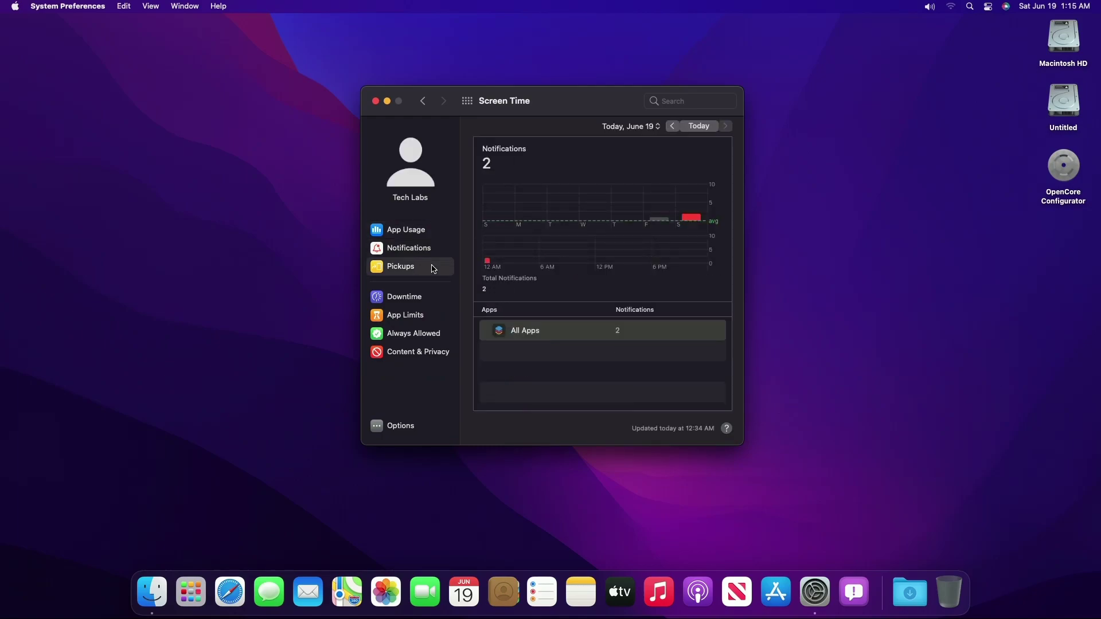
click(425, 293)
click(422, 315)
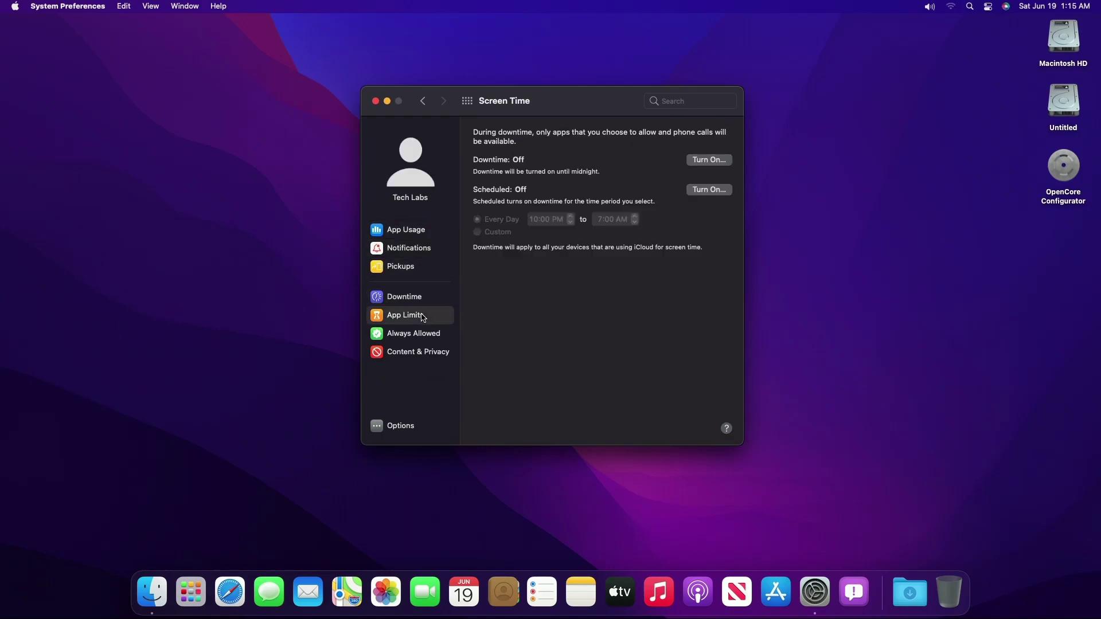
click(425, 335)
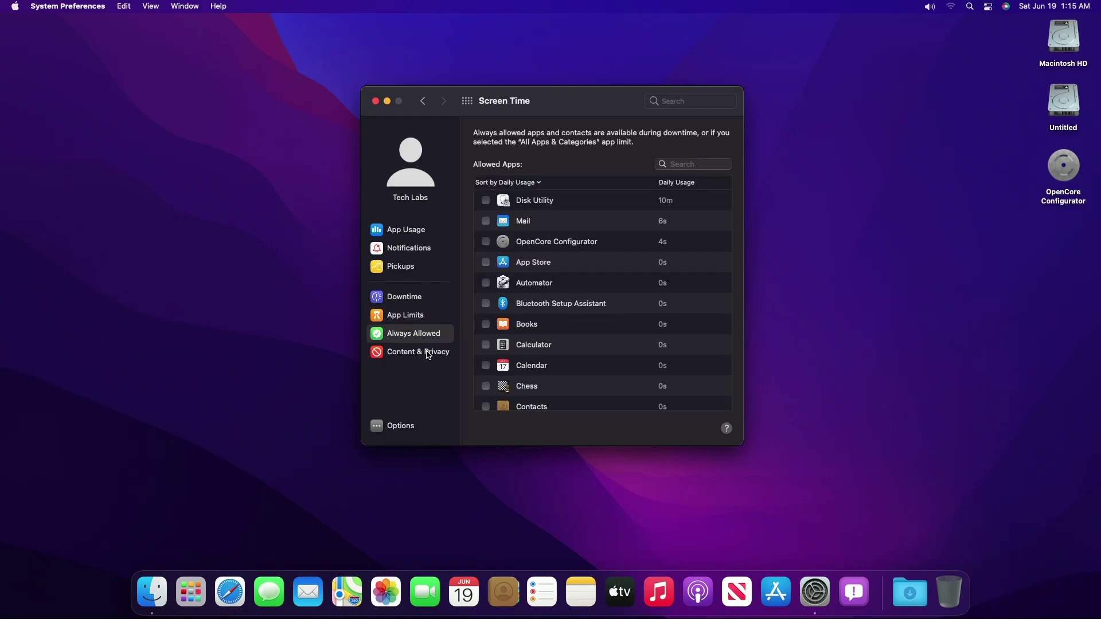
click(425, 352)
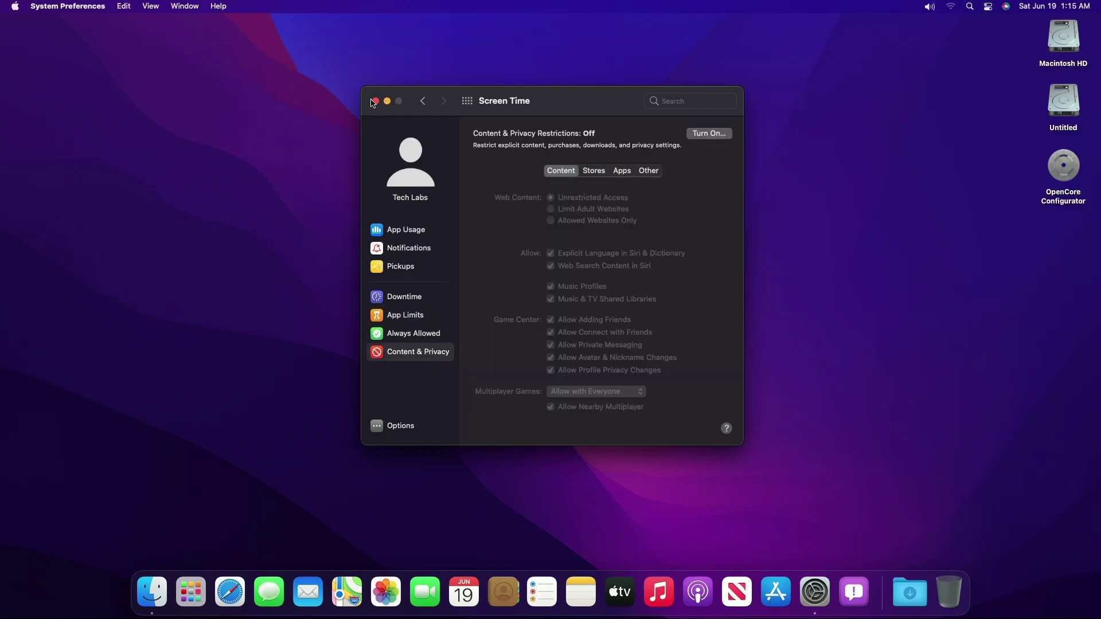
click(469, 102)
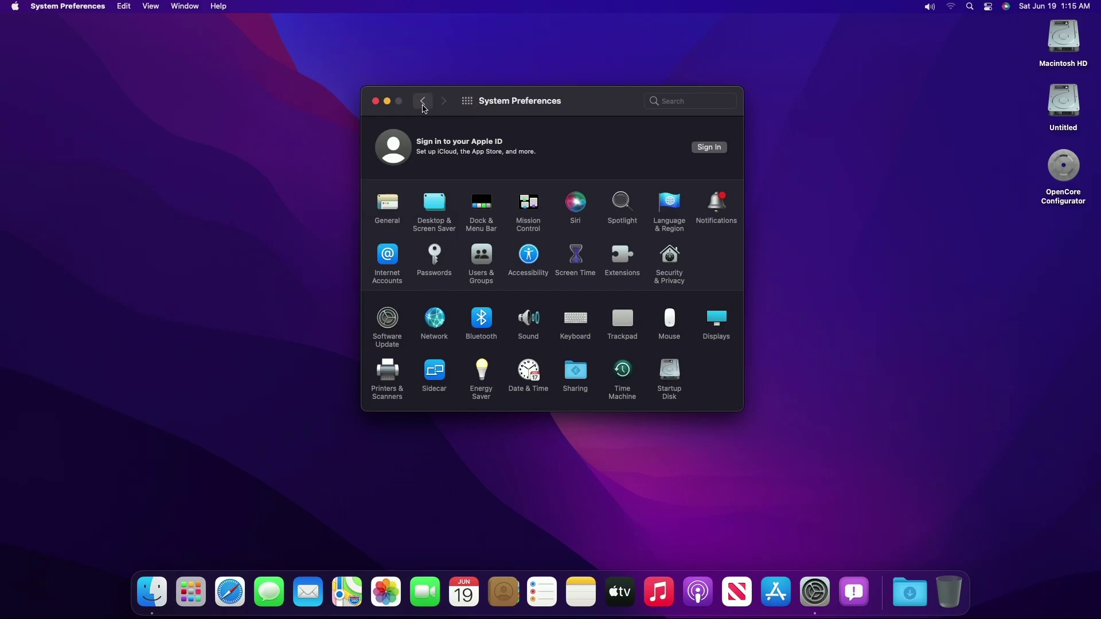
click(376, 101)
- View the Notification Center widgets and close them, and try to launch Siri, dismissing its window
mouse_move(1098, 4)
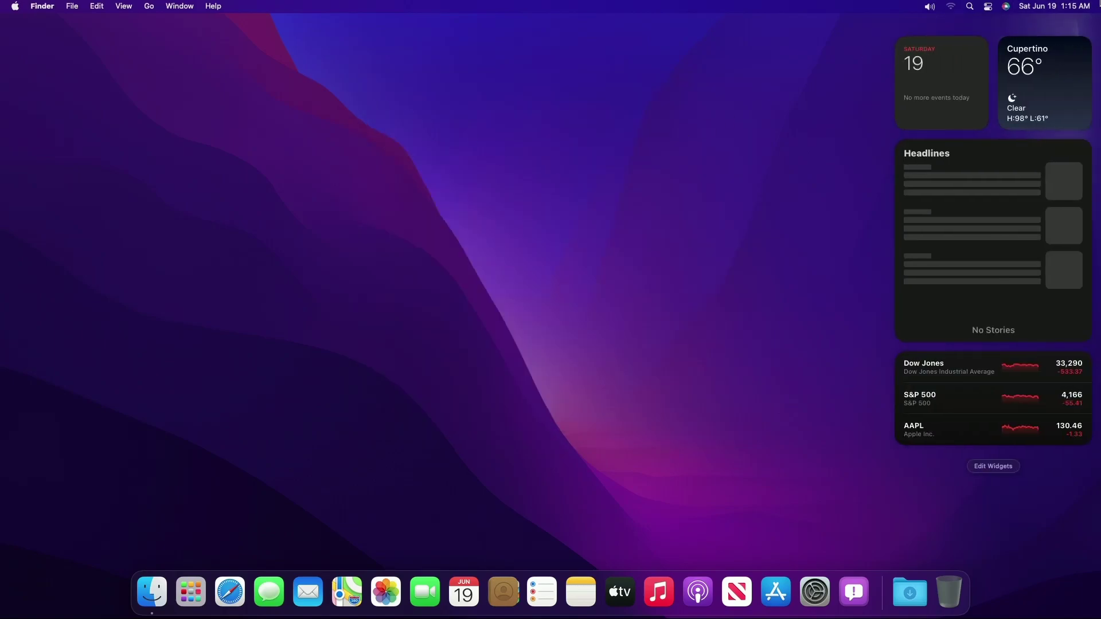
click(725, 149)
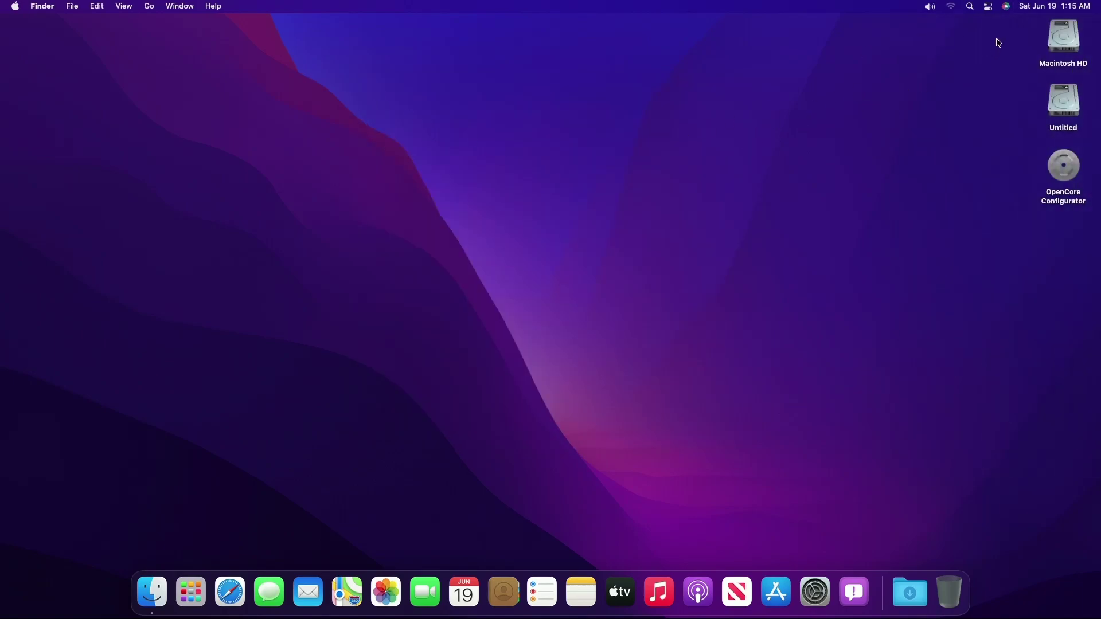
click(1012, 6)
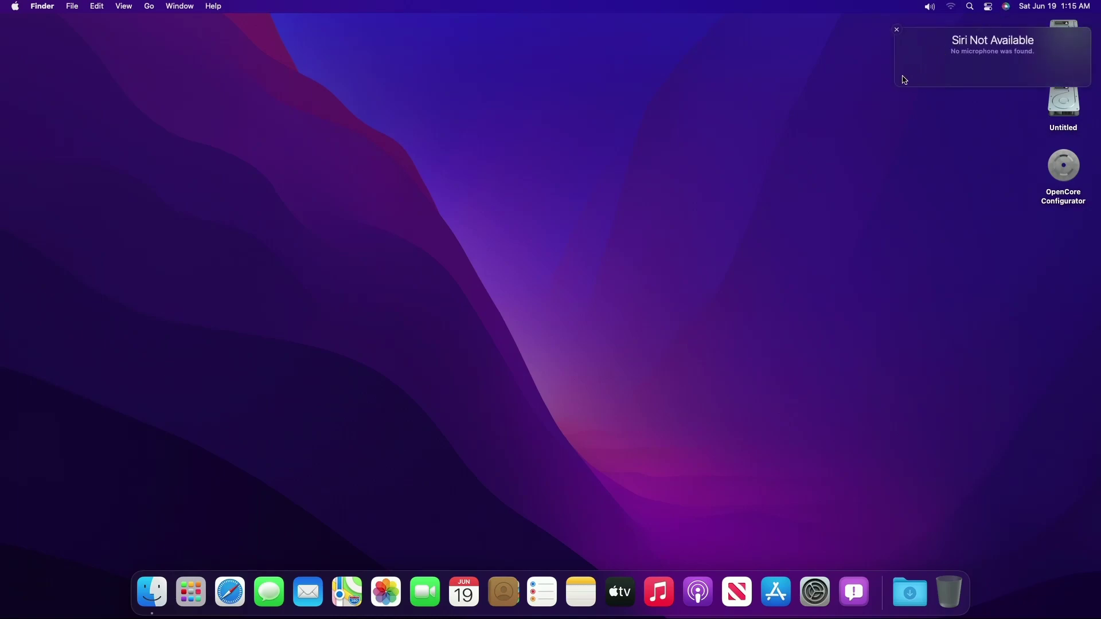
click(897, 29)
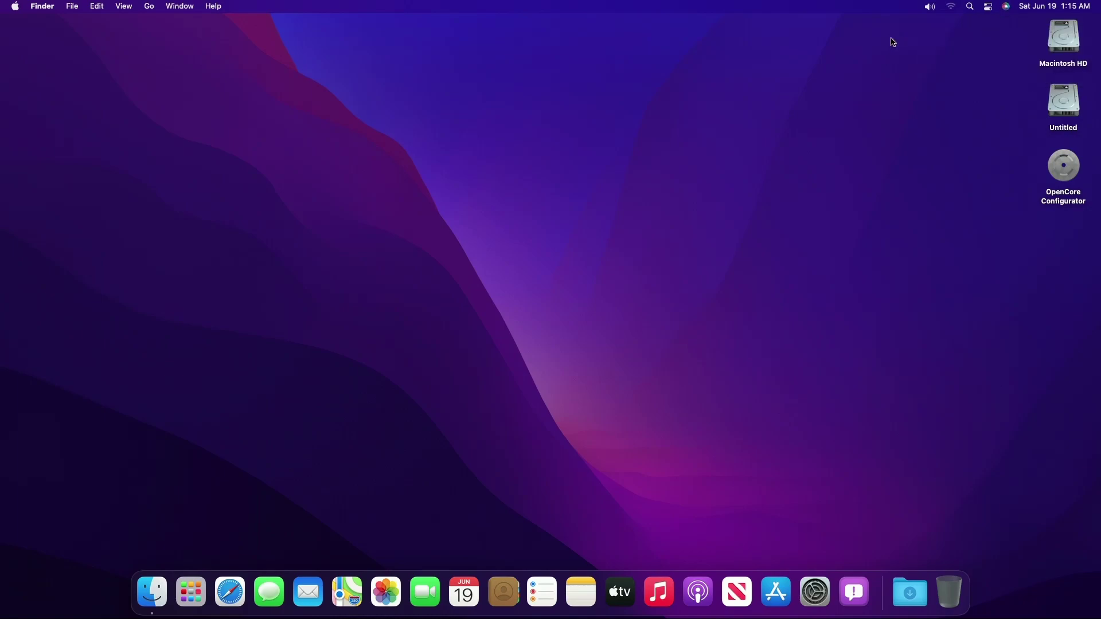
- Open Control Center, test the sound volume by lowering it and raising it back to maximum, and close Control Center
click(992, 8)
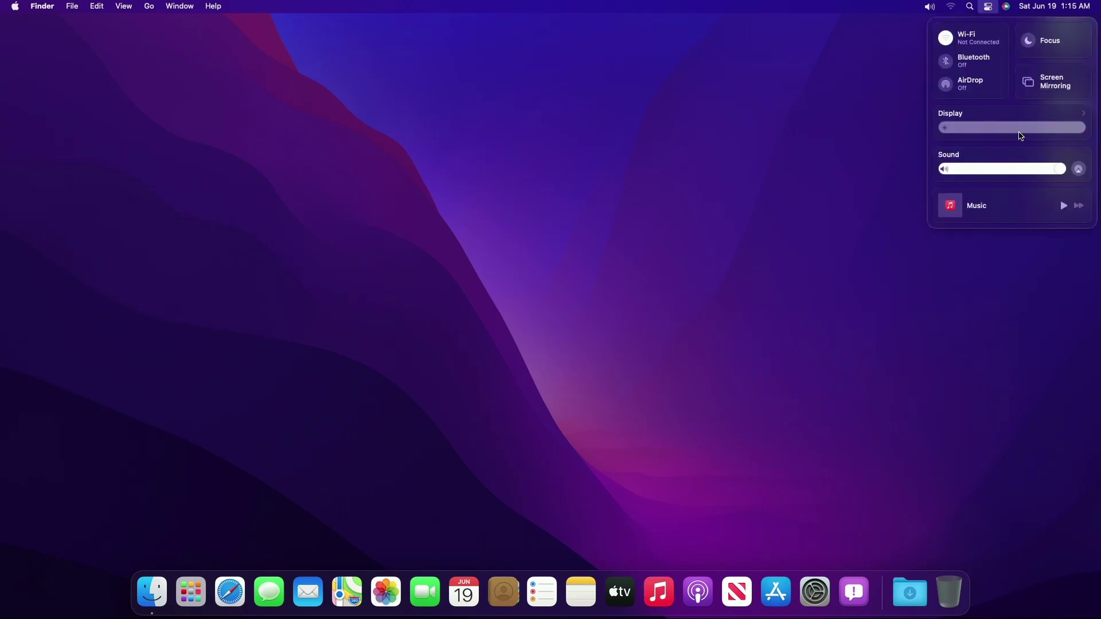
drag(1063, 174, 1100, 191)
key(XF86AudioLowerVolume)
key(XF86AudioLowerVolume)
key(XF86AudioLowerVolume)
key(XF86AudioLowerVolume)
key(XF86AudioLowerVolume)
key(XF86AudioLowerVolume)
key(XF86AudioLowerVolume)
key(XF86AudioLowerVolume)
key(XF86AudioLowerVolume)
key(XF86AudioLowerVolume)
key(XF86AudioRaiseVolume)
key(XF86AudioRaiseVolume)
key(XF86AudioRaiseVolume)
key(XF86AudioRaiseVolume)
key(XF86AudioRaiseVolume)
key(XF86AudioRaiseVolume)
key(XF86AudioRaiseVolume)
key(XF86AudioRaiseVolume)
key(XF86AudioRaiseVolume)
key(XF86AudioRaiseVolume)
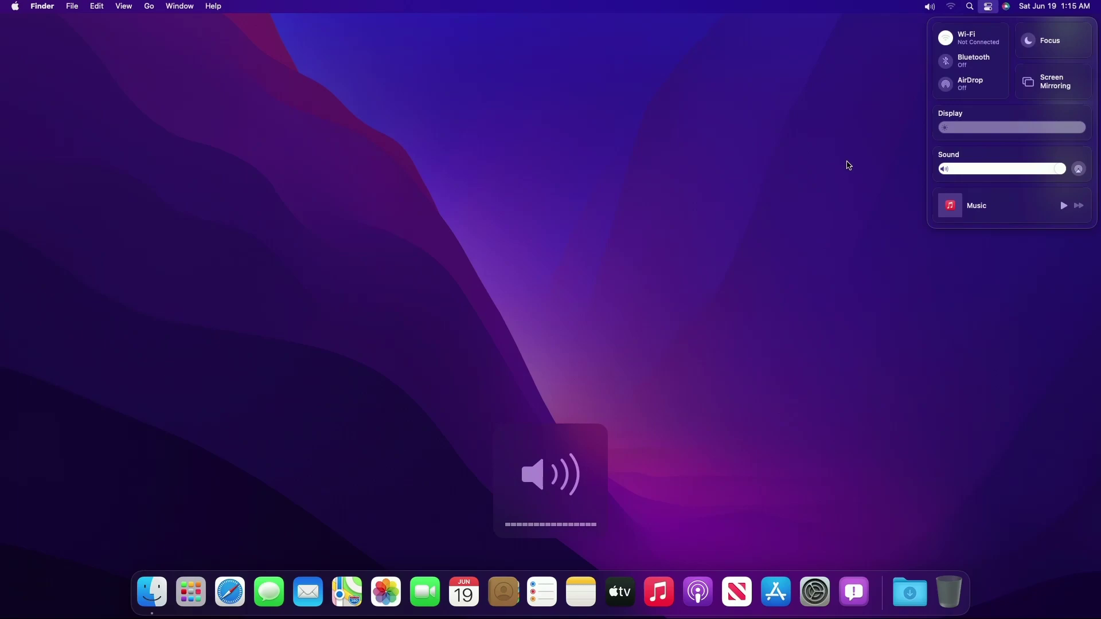
click(846, 163)
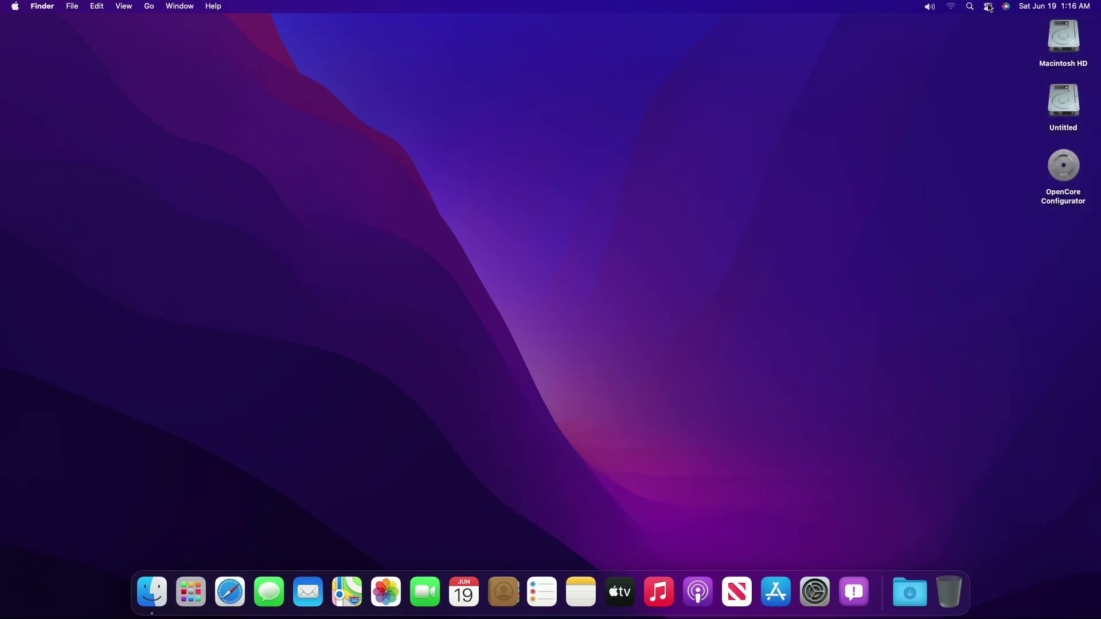
- Open Spotlight Search and dismiss it
click(975, 7)
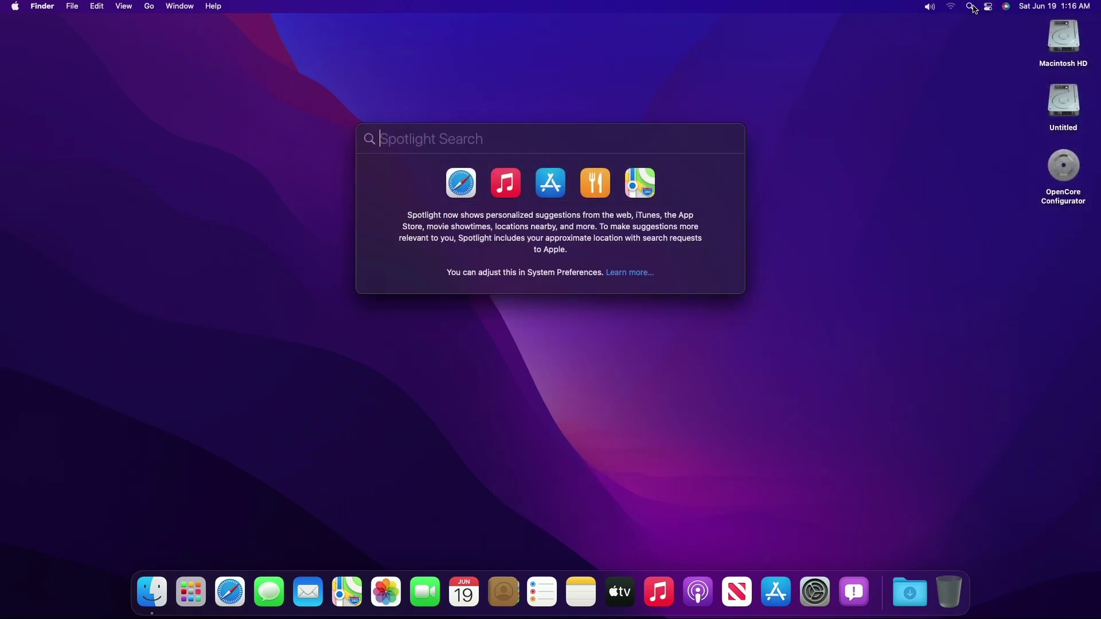
click(815, 68)
- Test the Sound volume by sliding it to minimum and back to maximum, and by stepping it down and up again
click(934, 8)
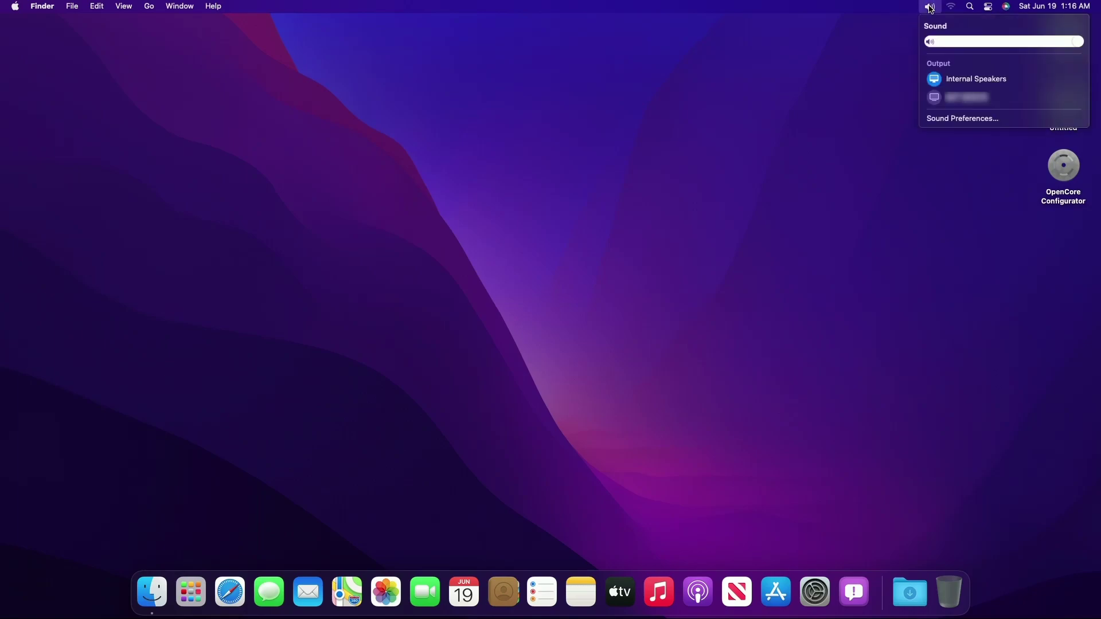
drag(1073, 42, 866, 61)
drag(930, 42, 1080, 43)
key(XF86AudioLowerVolume)
key(XF86AudioLowerVolume)
key(XF86AudioLowerVolume)
key(XF86AudioLowerVolume)
key(XF86AudioLowerVolume)
key(XF86AudioLowerVolume)
key(XF86AudioLowerVolume)
key(XF86AudioLowerVolume)
key(XF86AudioLowerVolume)
key(XF86AudioLowerVolume)
key(XF86AudioLowerVolume)
key(XF86AudioLowerVolume)
key(XF86AudioLowerVolume)
key(XF86AudioLowerVolume)
key(XF86AudioLowerVolume)
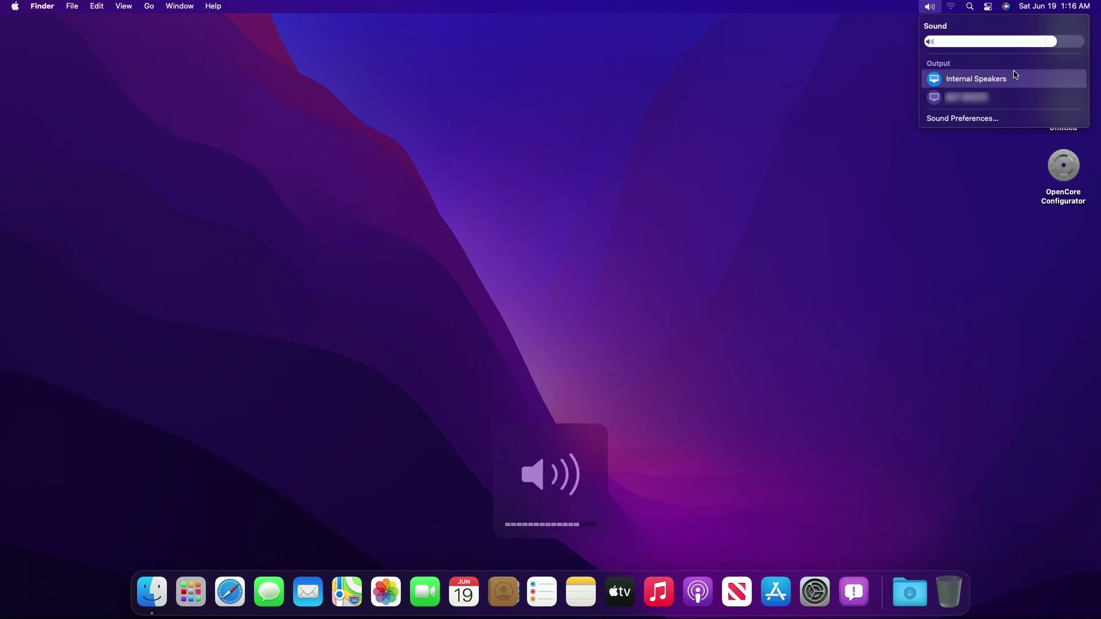
key(XF86AudioRaiseVolume)
key(XF86AudioRaiseVolume)
key(XF86AudioRaiseVolume)
key(XF86AudioRaiseVolume)
key(XF86AudioRaiseVolume)
key(XF86AudioRaiseVolume)
key(XF86AudioRaiseVolume)
key(XF86AudioRaiseVolume)
key(XF86AudioRaiseVolume)
key(XF86AudioRaiseVolume)
key(XF86AudioRaiseVolume)
key(XF86AudioRaiseVolume)
key(XF86AudioRaiseVolume)
key(XF86AudioRaiseVolume)
key(XF86AudioRaiseVolume)
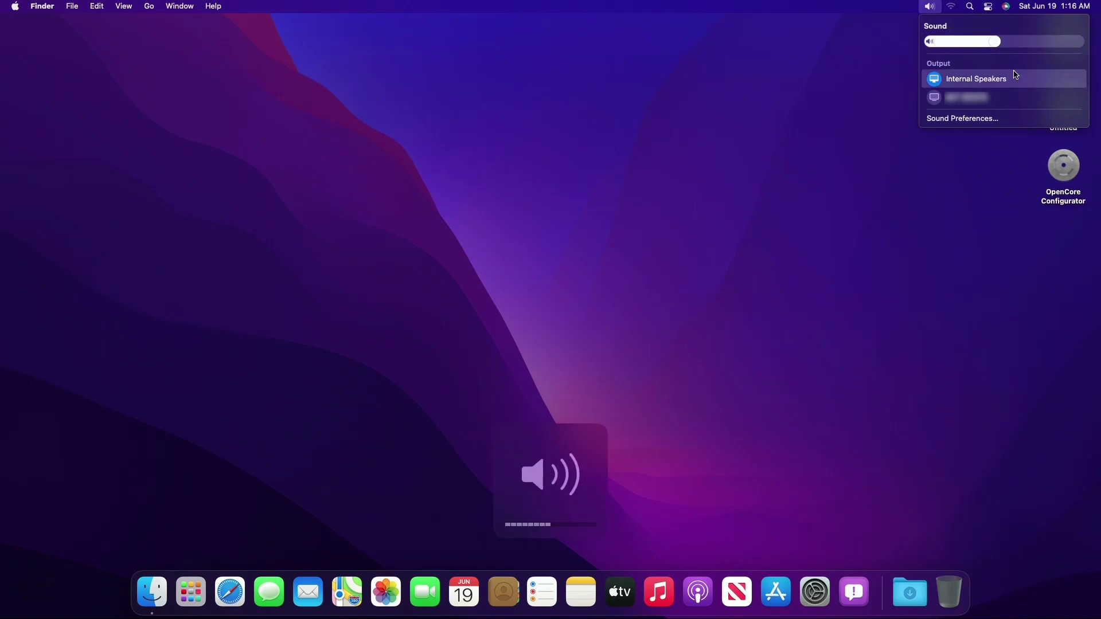
- Switch the sound output to the display device and back to Internal Speakers, and close the Sound controls
click(997, 99)
click(974, 79)
click(771, 118)
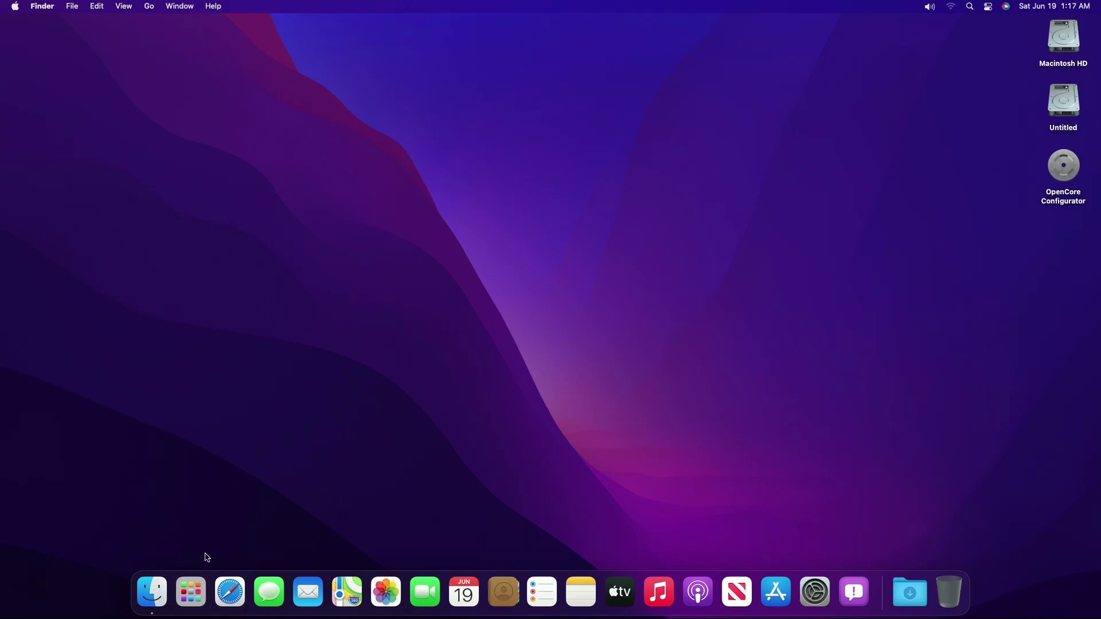
- Browse both pages of apps in Launchpad and return to the desktop
click(191, 592)
scroll(312, 519, down, 2)
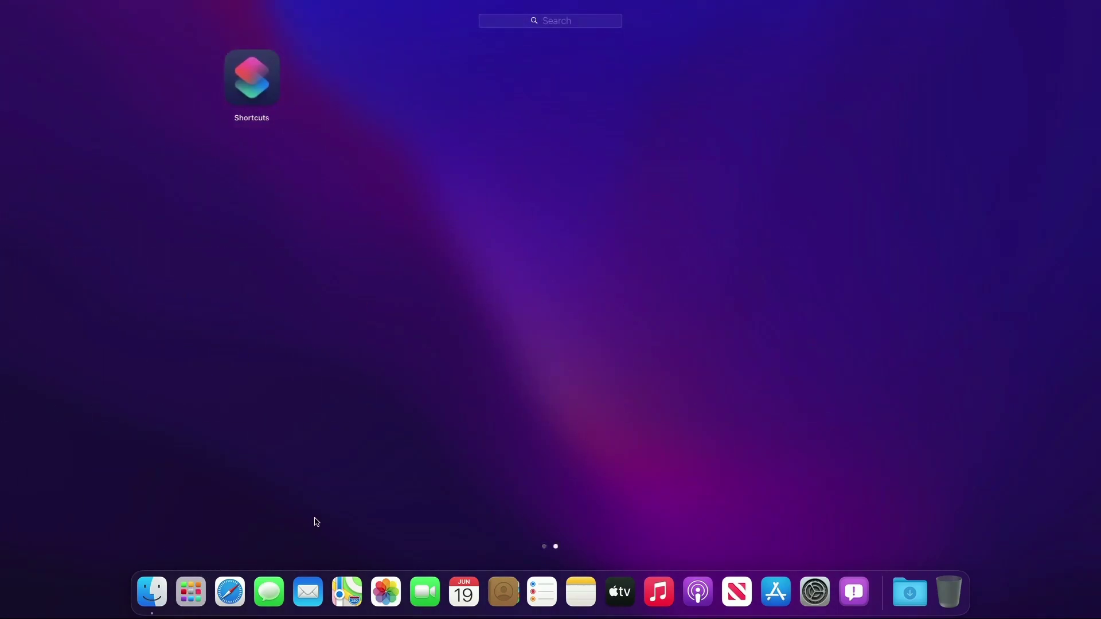
scroll(314, 520, up, 2)
click(365, 517)
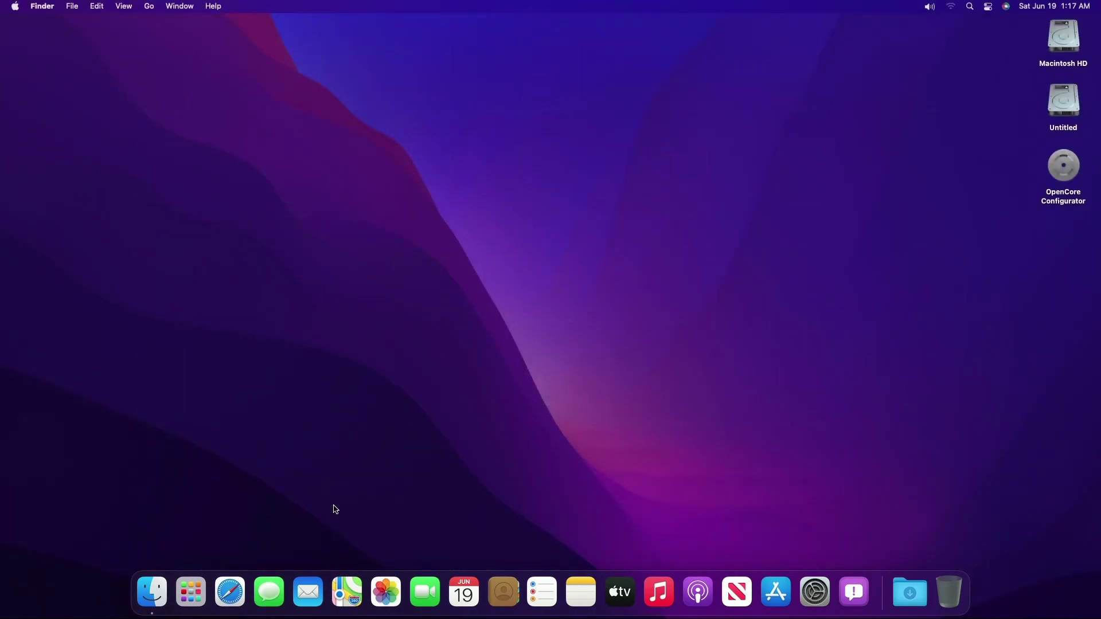
- Switch to Safari, load the Google favorite to test the internet connection, and quit Safari
click(231, 591)
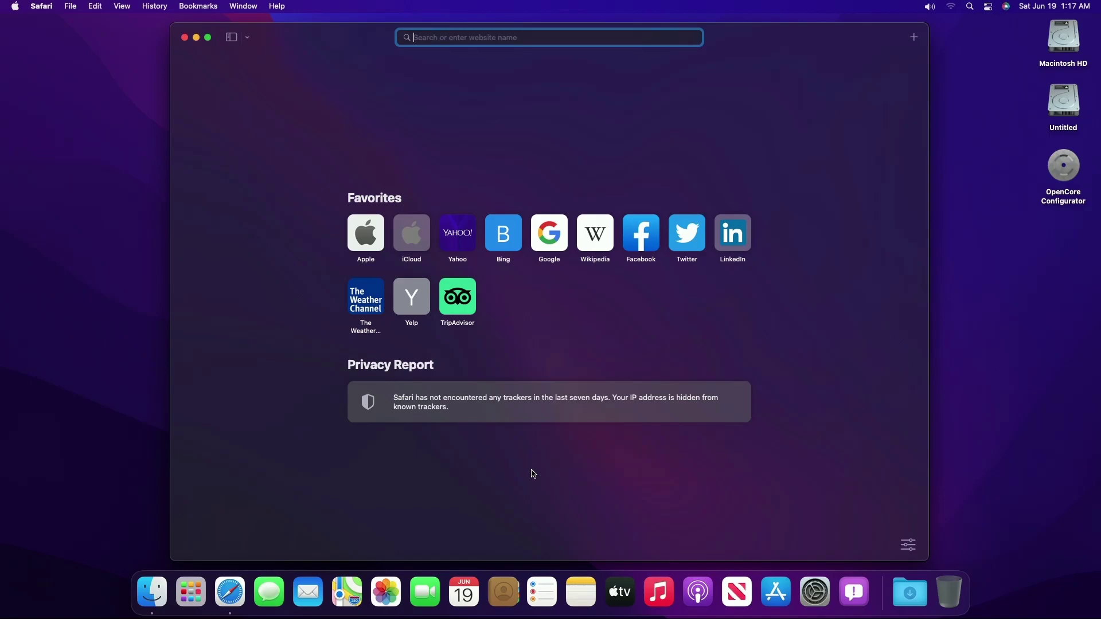
click(555, 246)
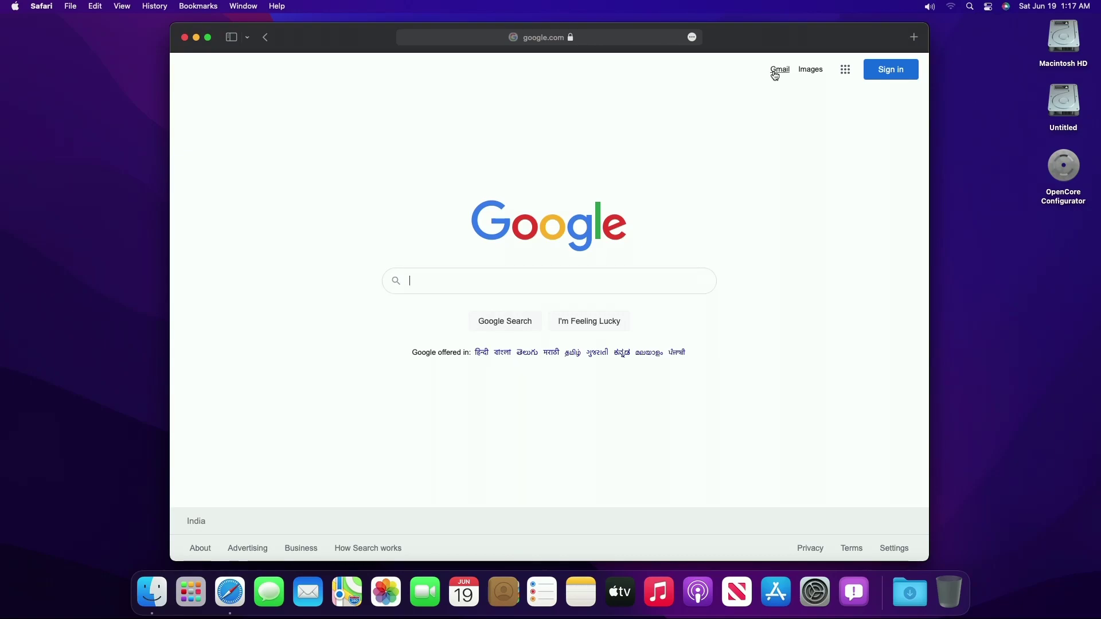
click(49, 5)
click(64, 181)
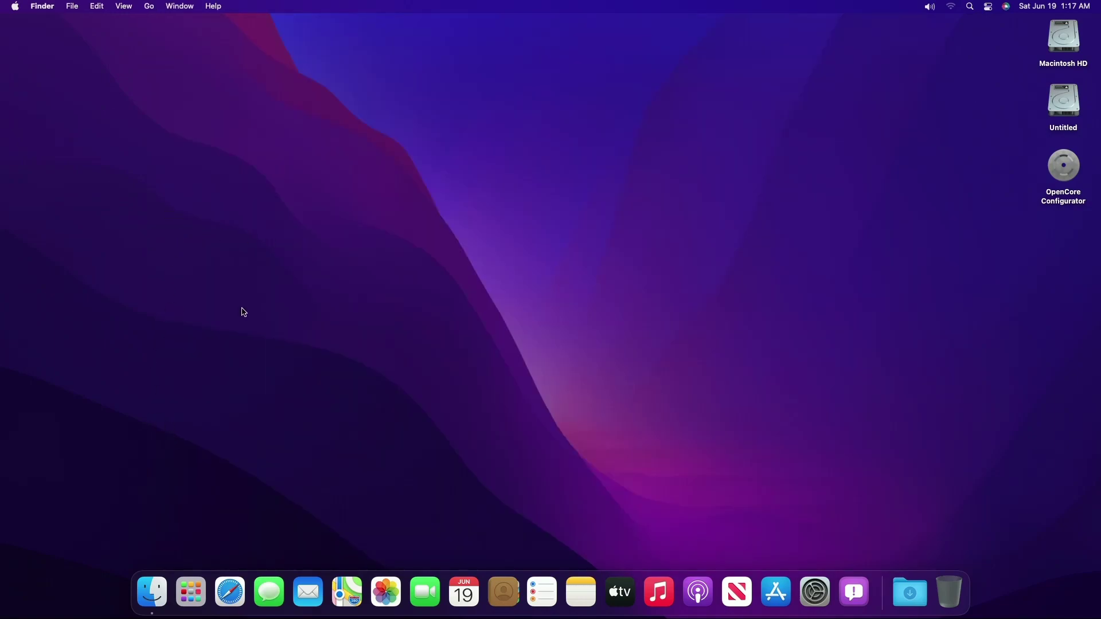
- Put the Mac to sleep, and after waking it enter the account password to unlock the session
click(16, 6)
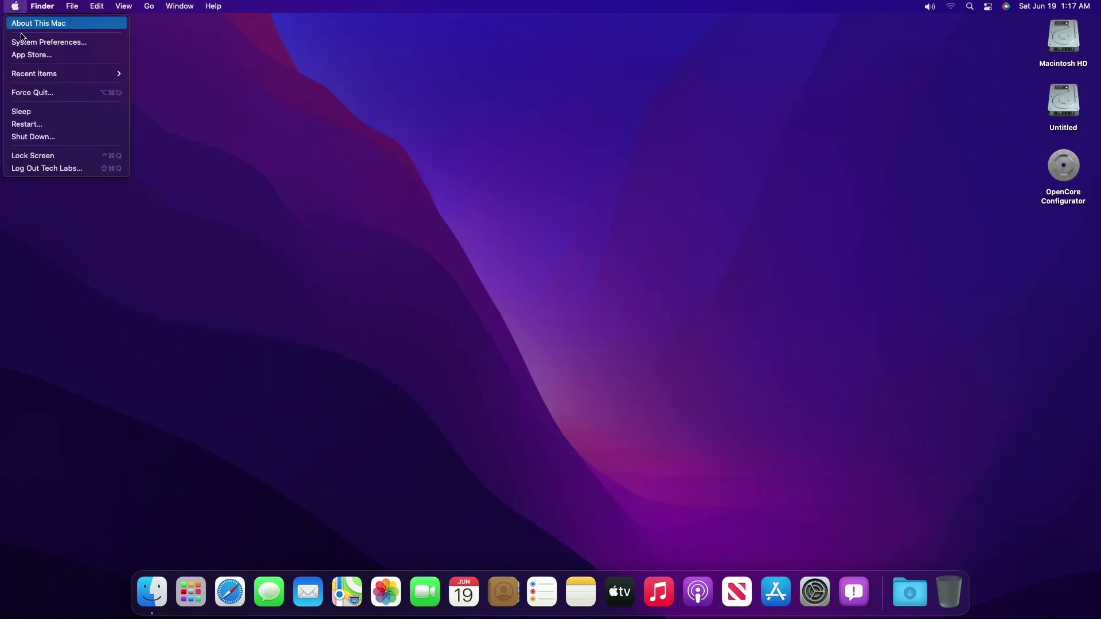
click(30, 111)
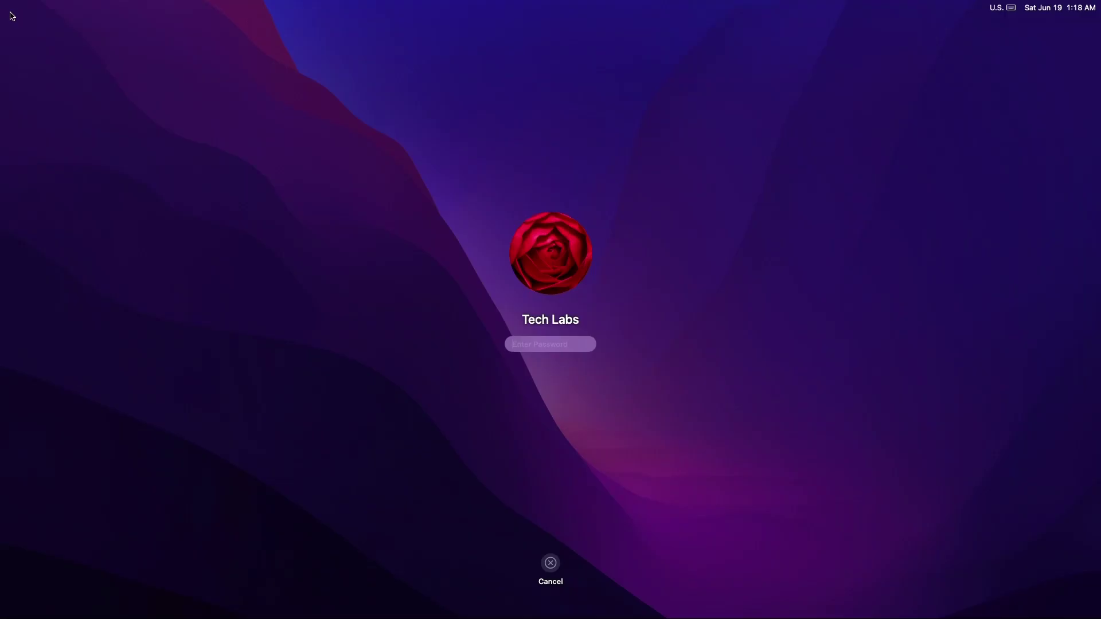
text(••)
key(Return)
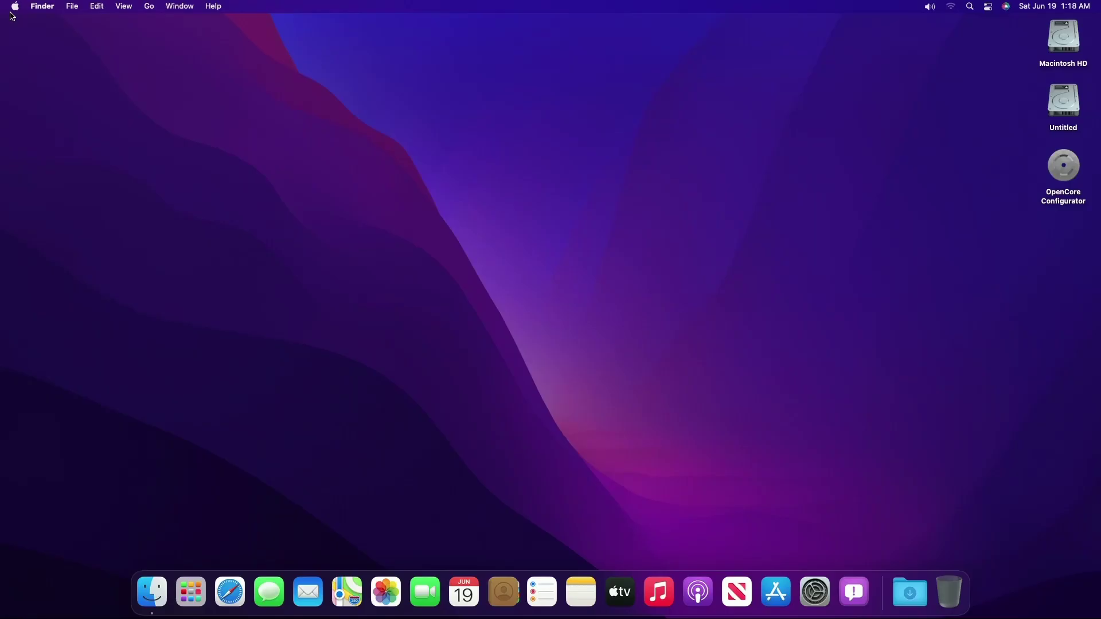
- Open About This Mac, examine its Displays, Storage, Memory, Support and Resources sections, and return to the Overview
click(2, 2)
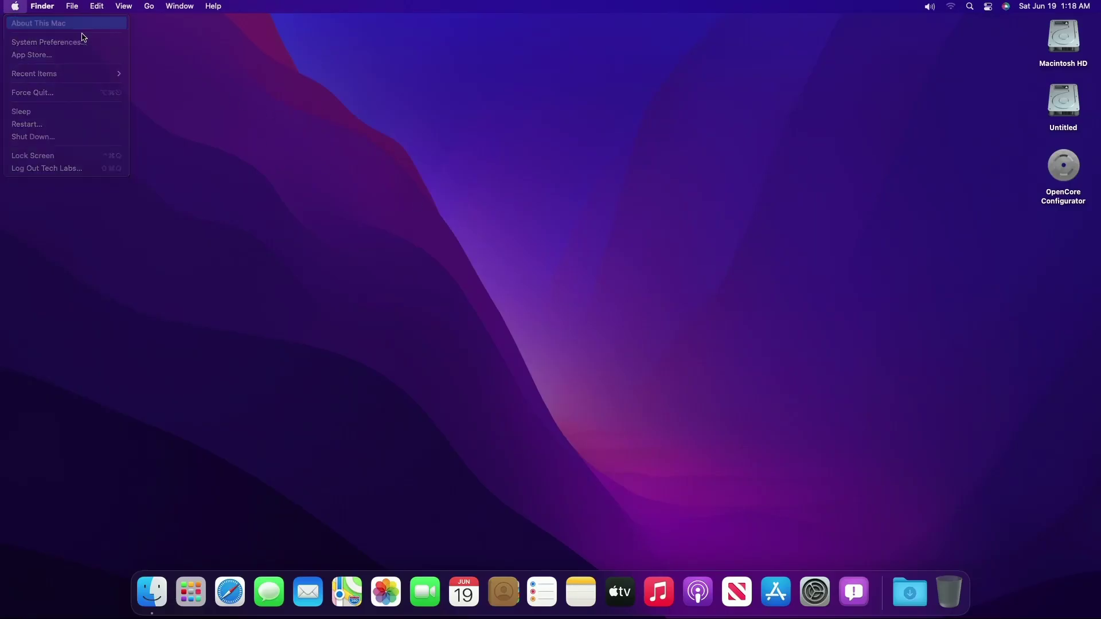
click(67, 33)
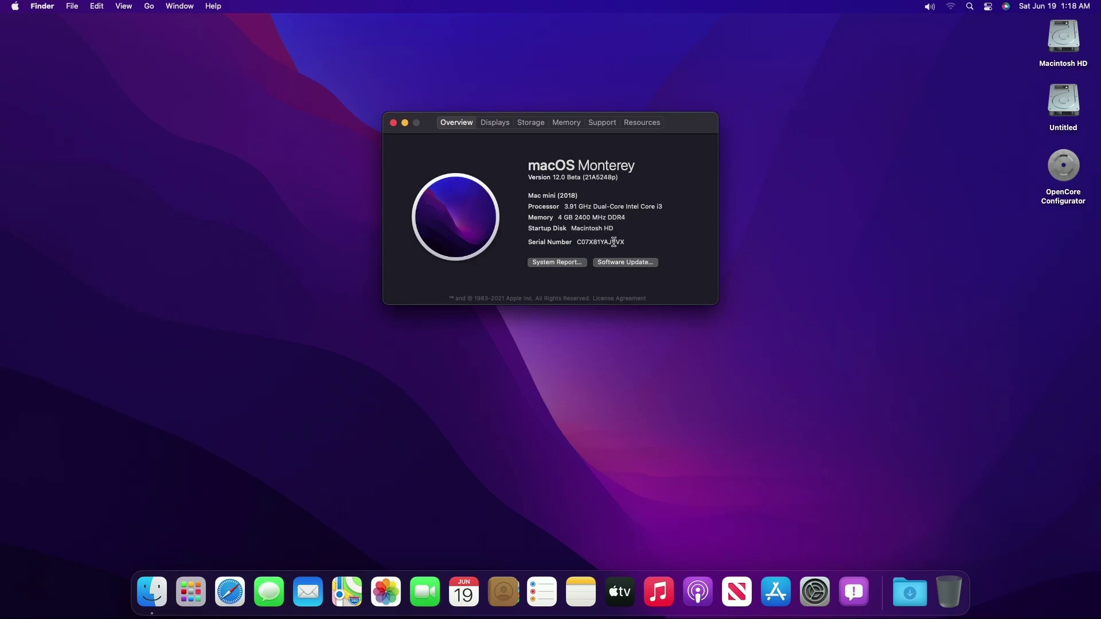
click(496, 124)
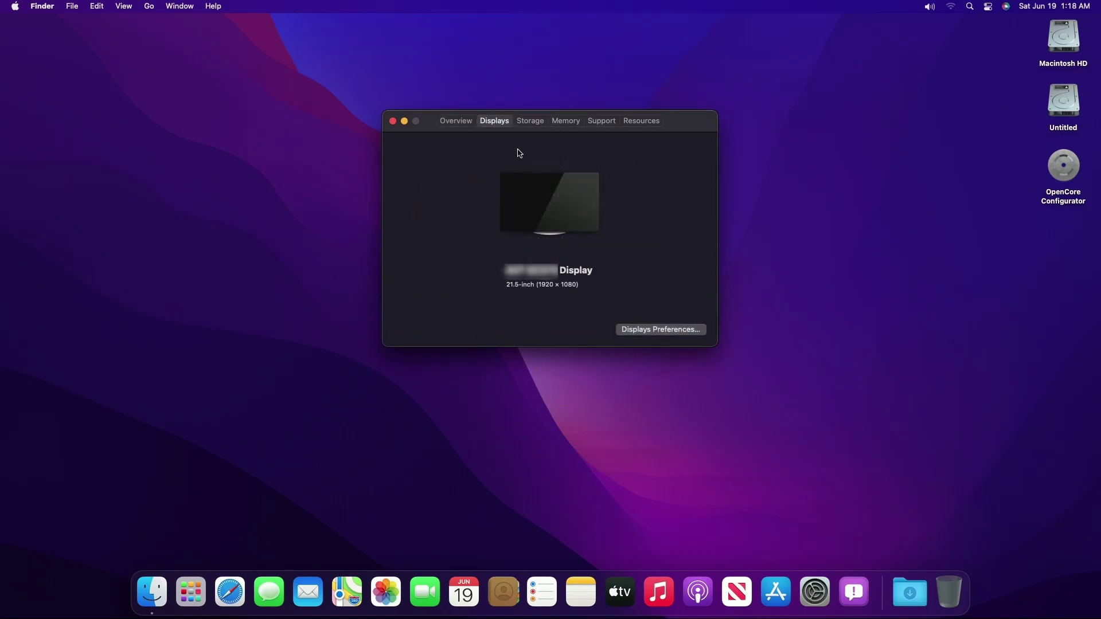
click(537, 124)
mouse_move(501, 176)
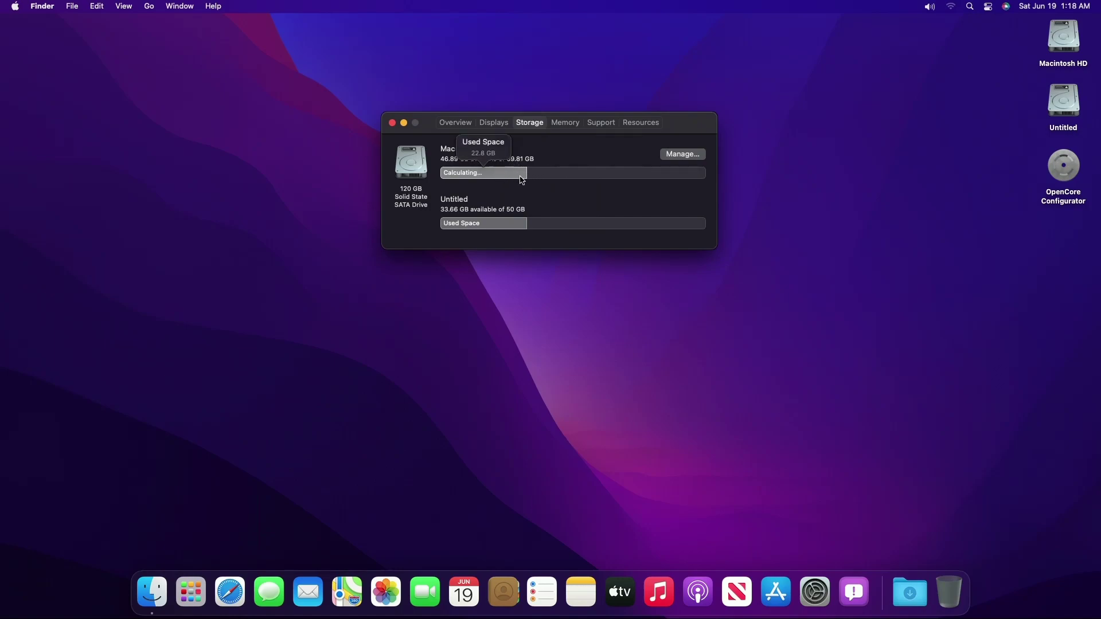
mouse_move(559, 181)
mouse_move(576, 231)
click(565, 122)
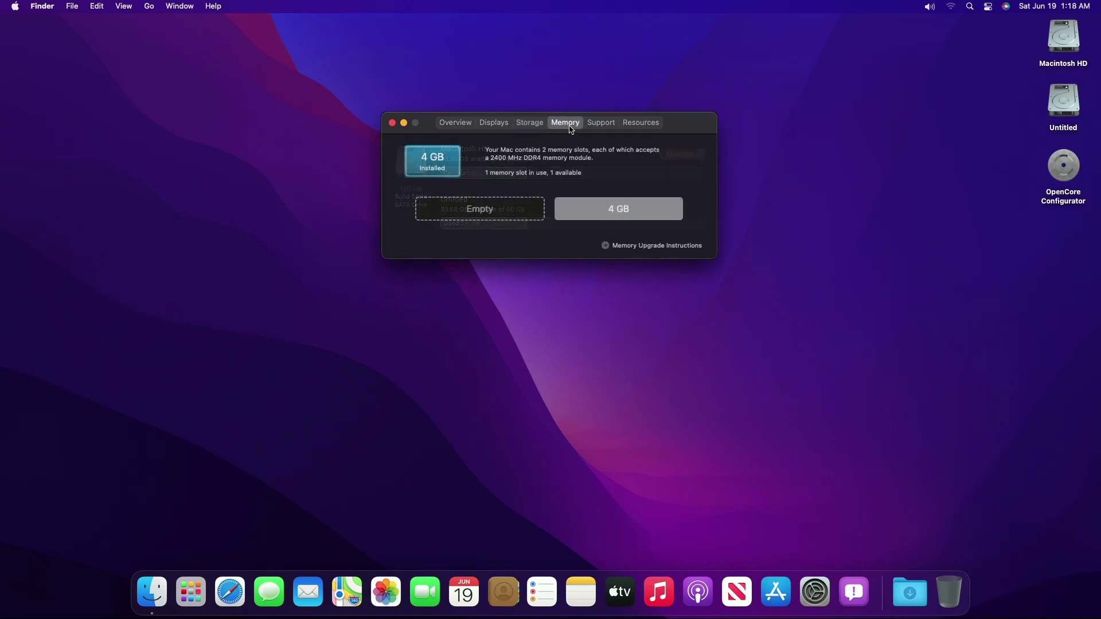
click(602, 123)
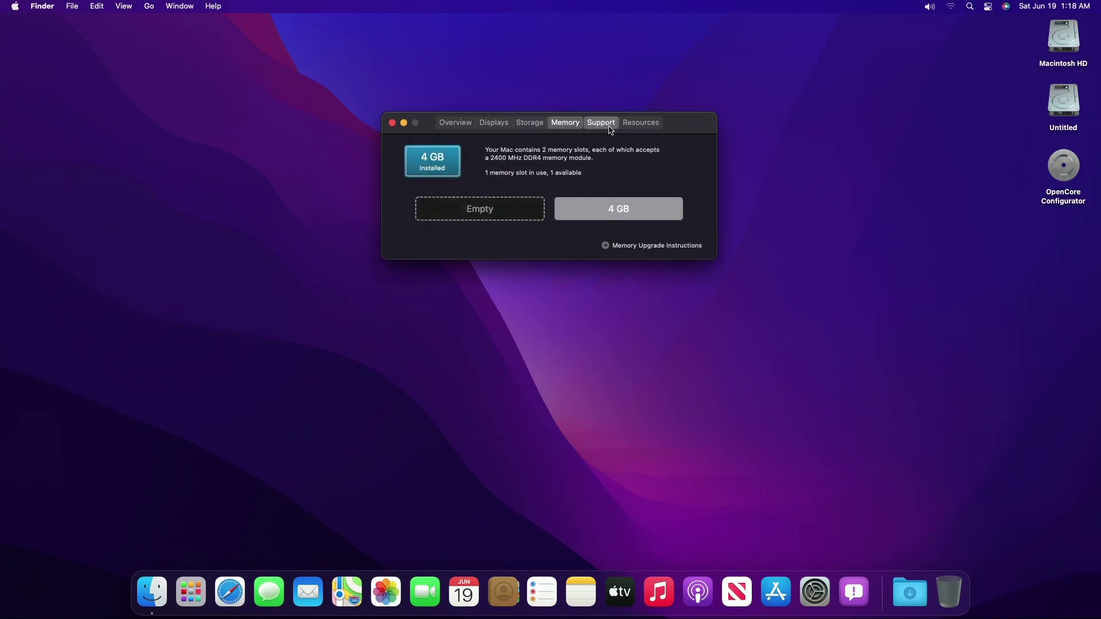
click(641, 123)
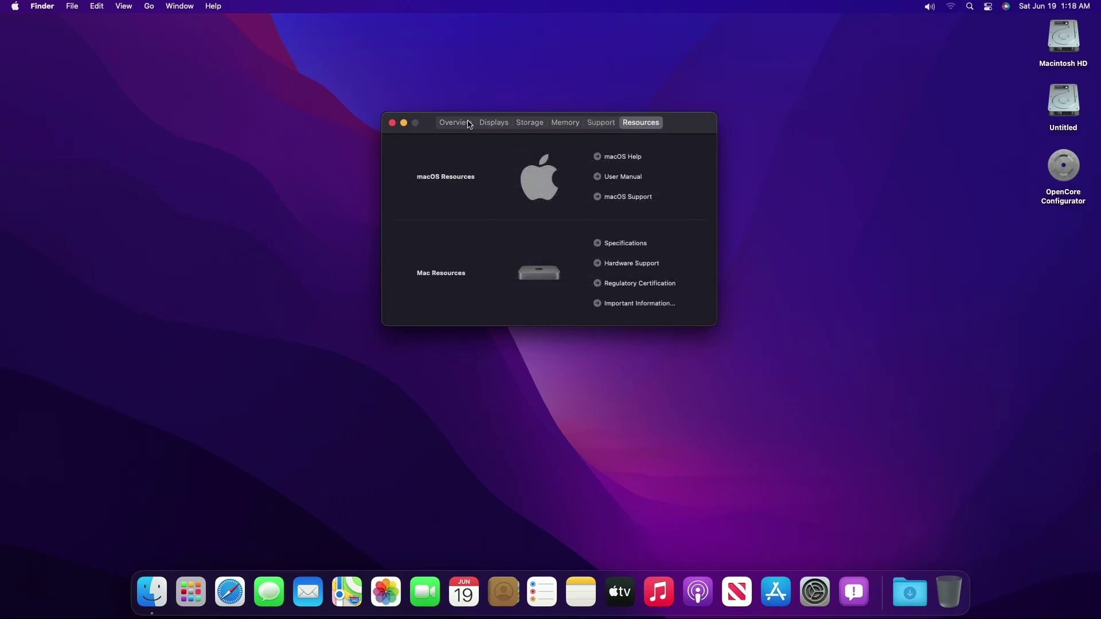
click(468, 127)
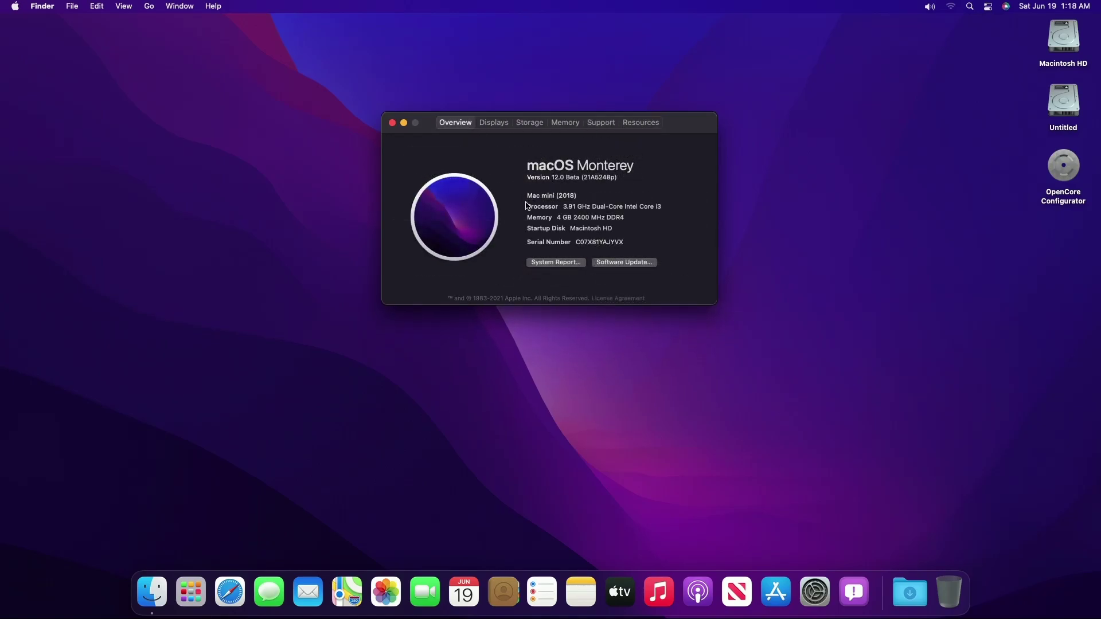
- Open the System Report and examine the Audio, Ethernet Cards, Graphics/Displays and Memory hardware details
click(547, 264)
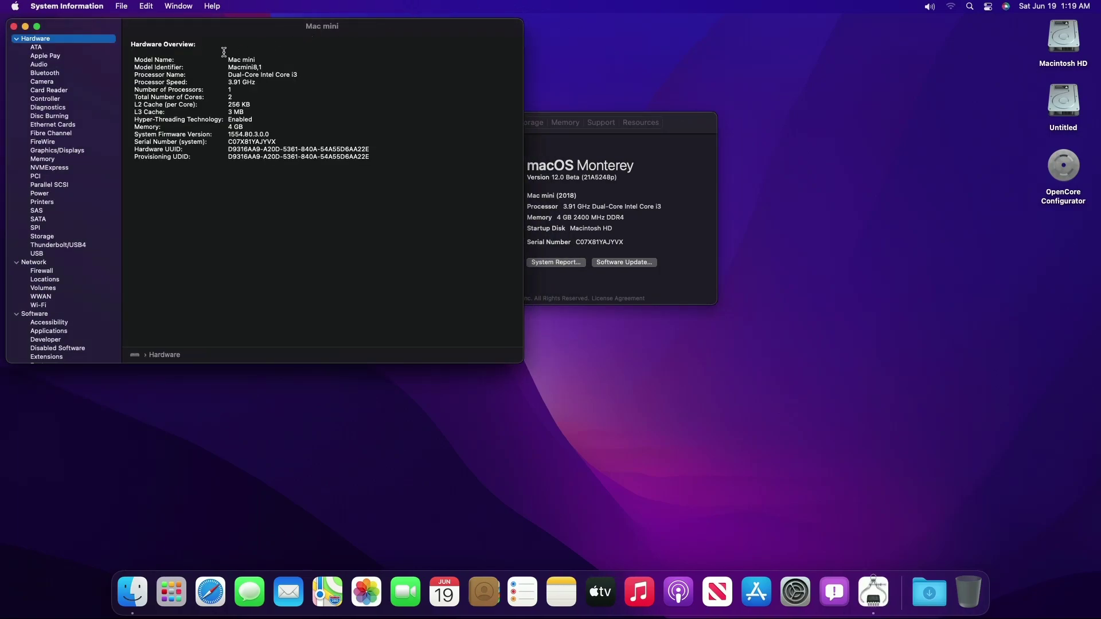
click(40, 66)
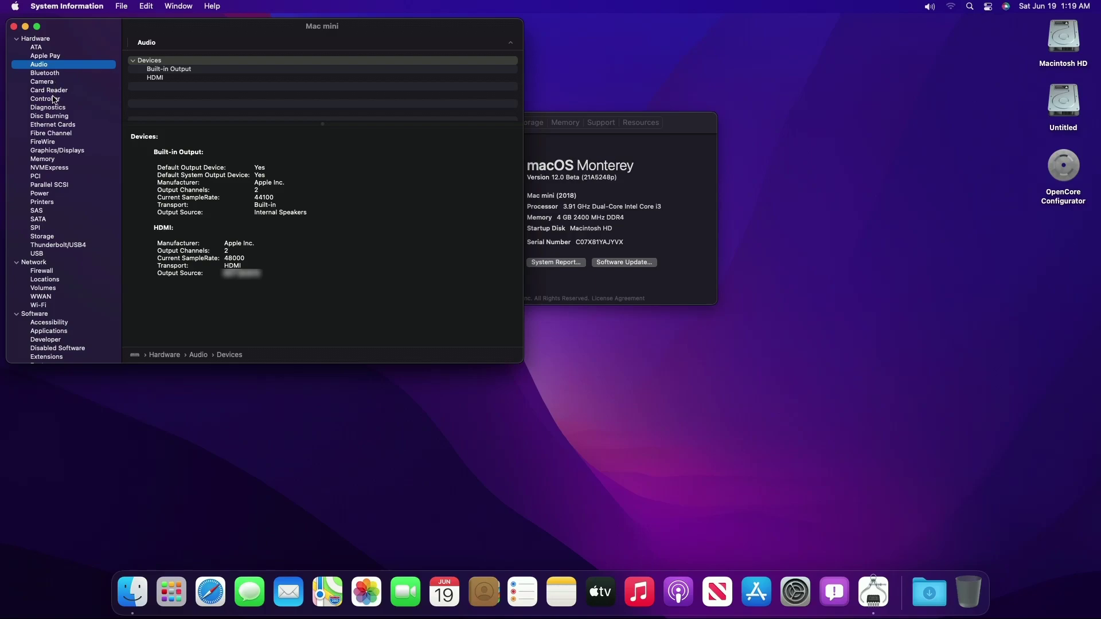
click(51, 125)
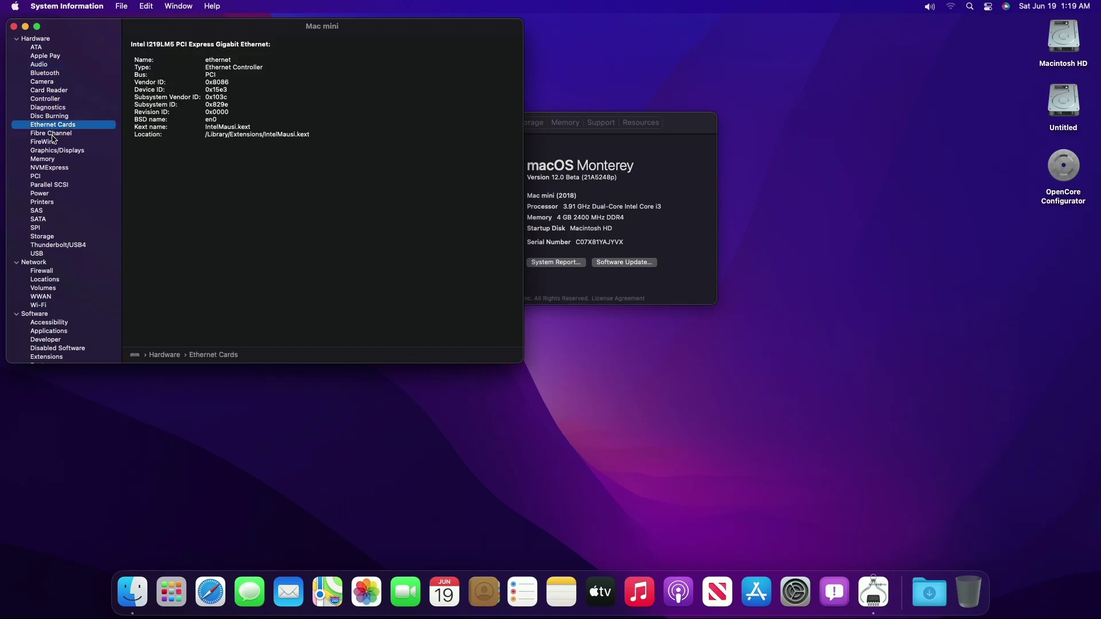
click(50, 151)
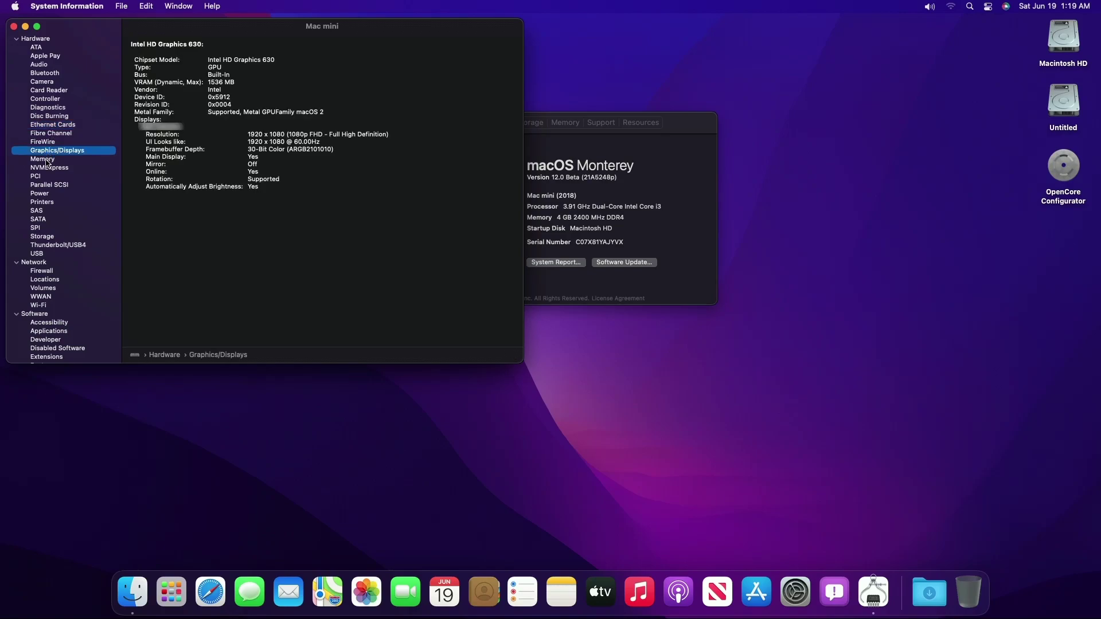
click(48, 161)
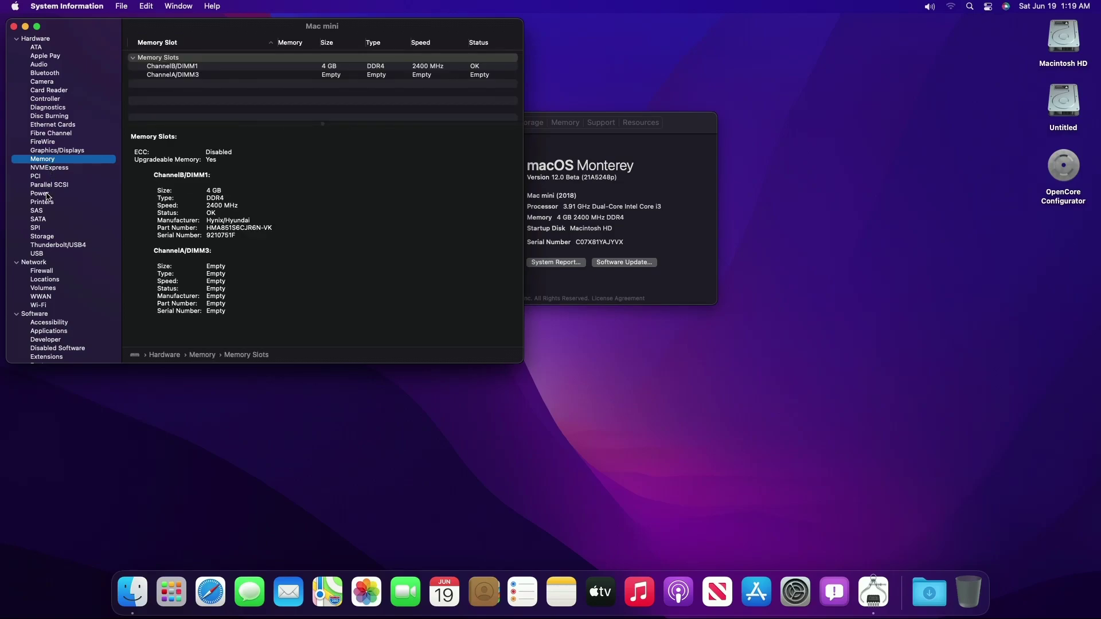
- Examine the SATA, Storage, USB and Network details in the System Report, and close the report
click(43, 219)
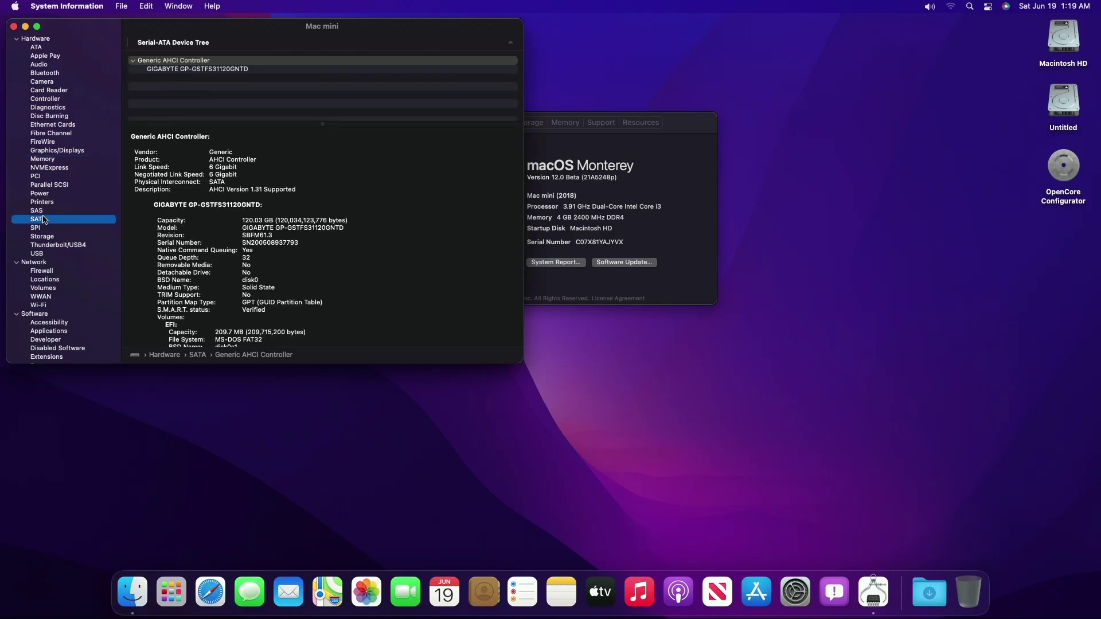
click(46, 238)
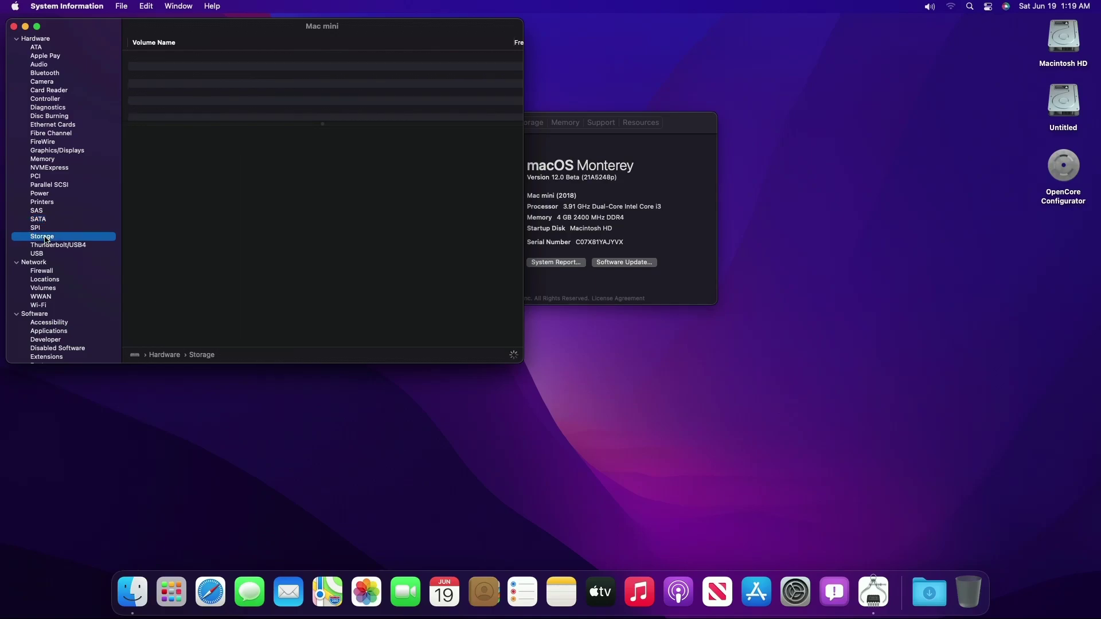
click(40, 255)
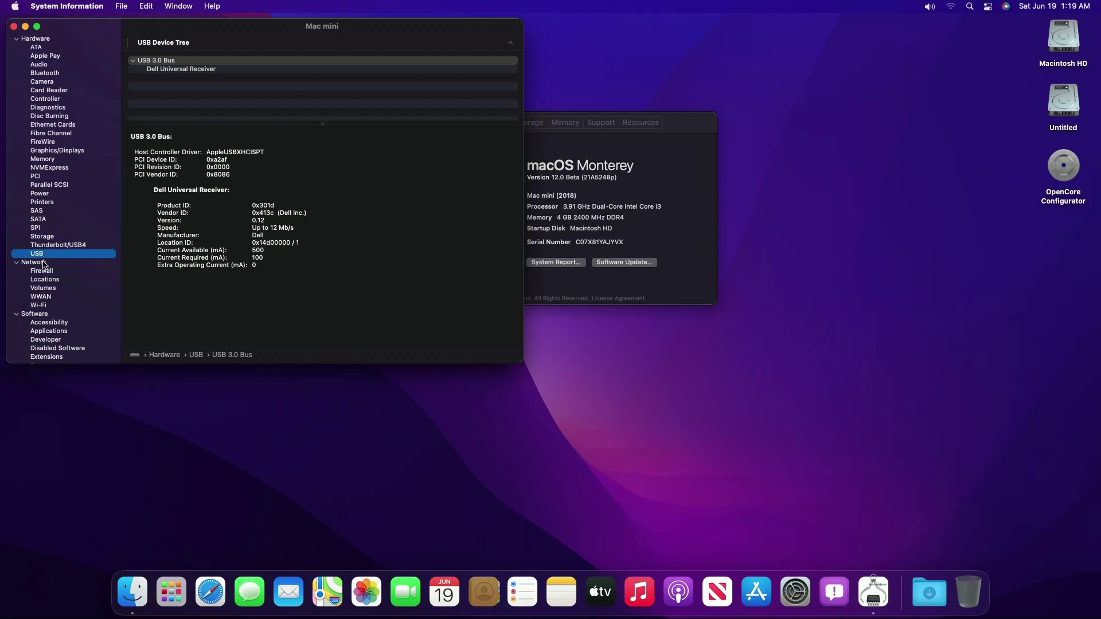
click(45, 263)
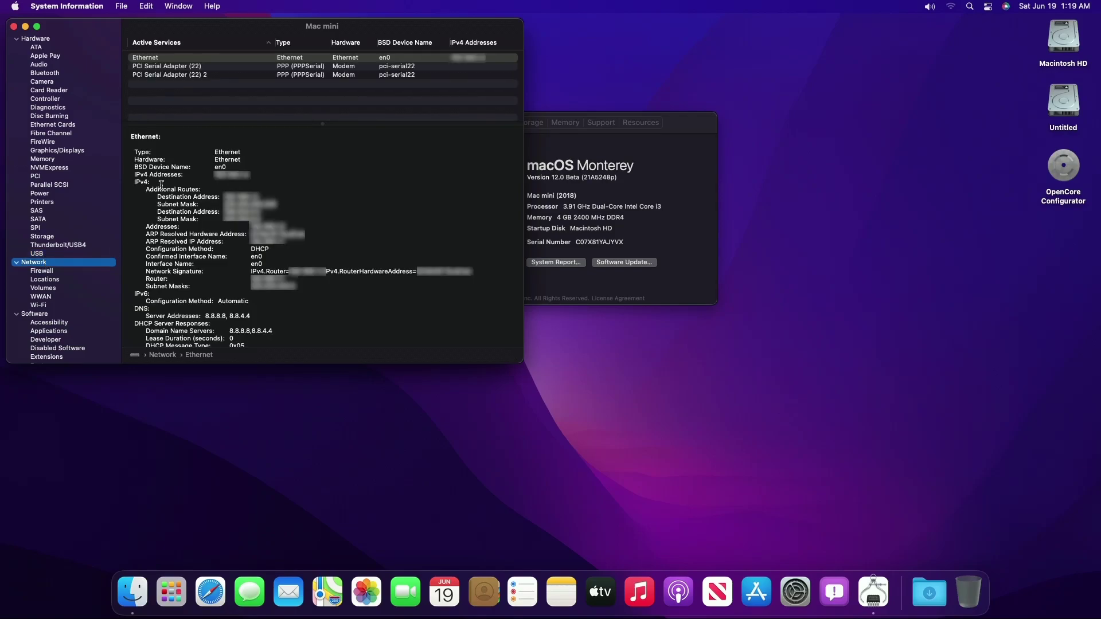
click(14, 27)
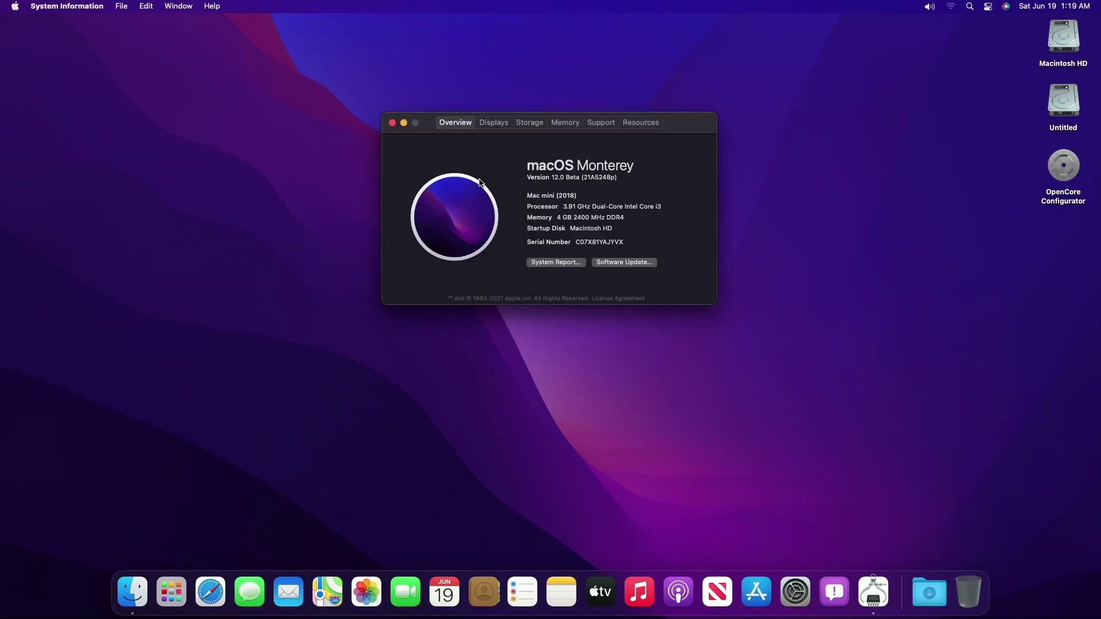